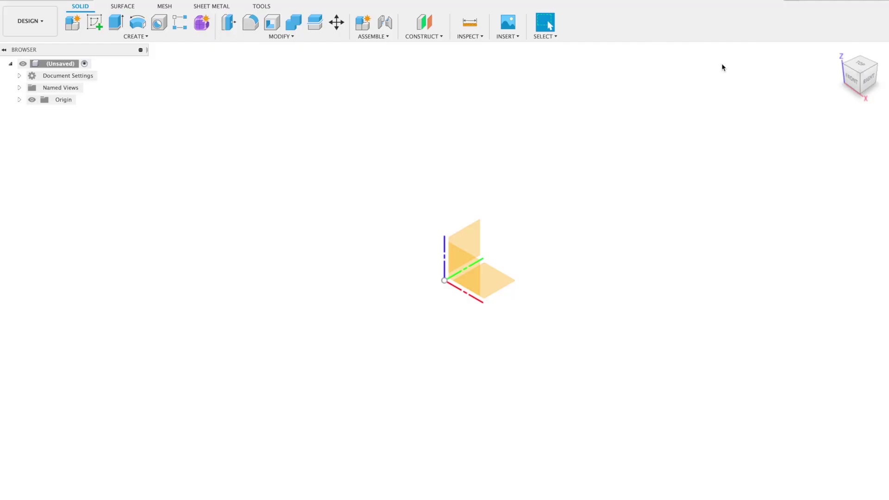
# Place top.jpg as a canvas on the top plane, rotated about 180° to sit upright.
pyautogui.click(859, 69)
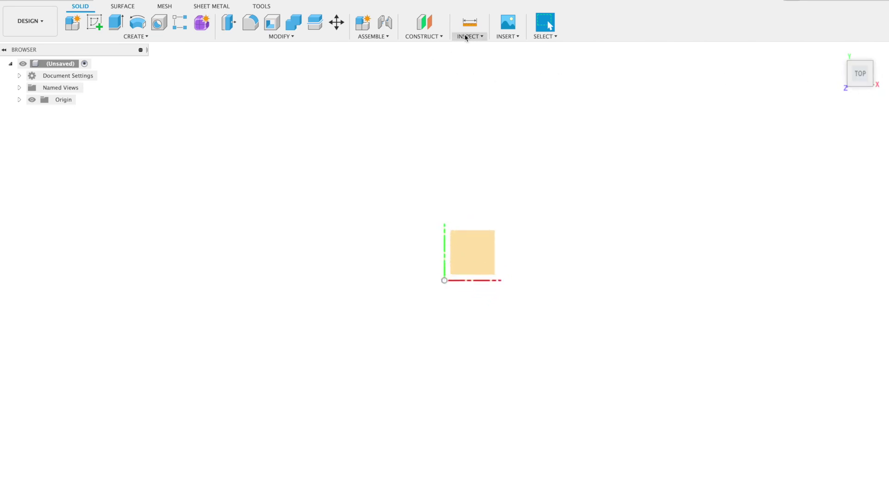
pyautogui.click(503, 38)
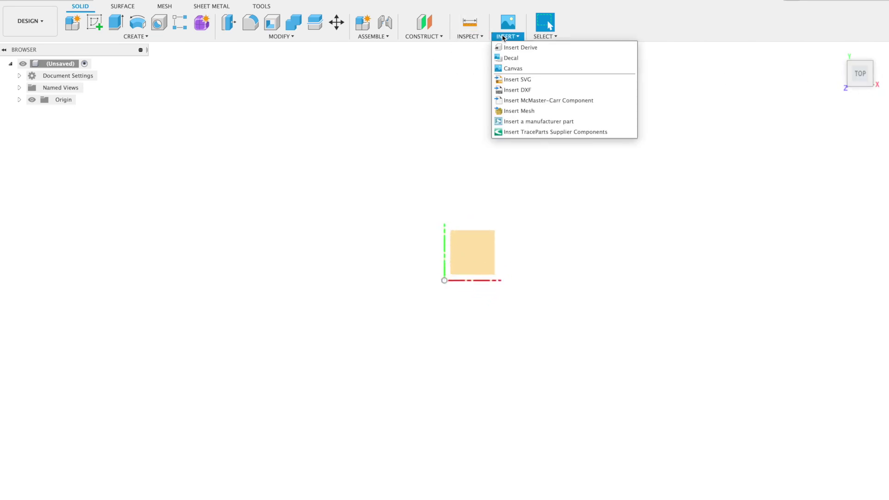
pyautogui.click(514, 72)
pyautogui.click(325, 362)
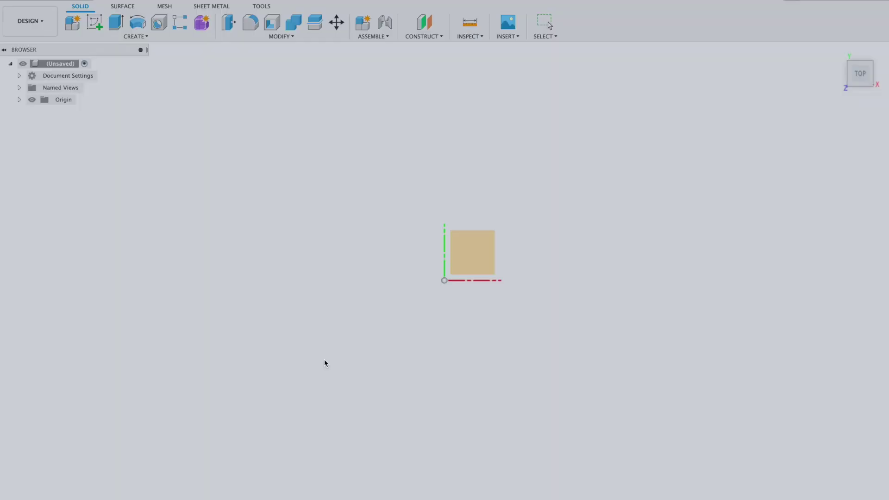
pyautogui.click(598, 277)
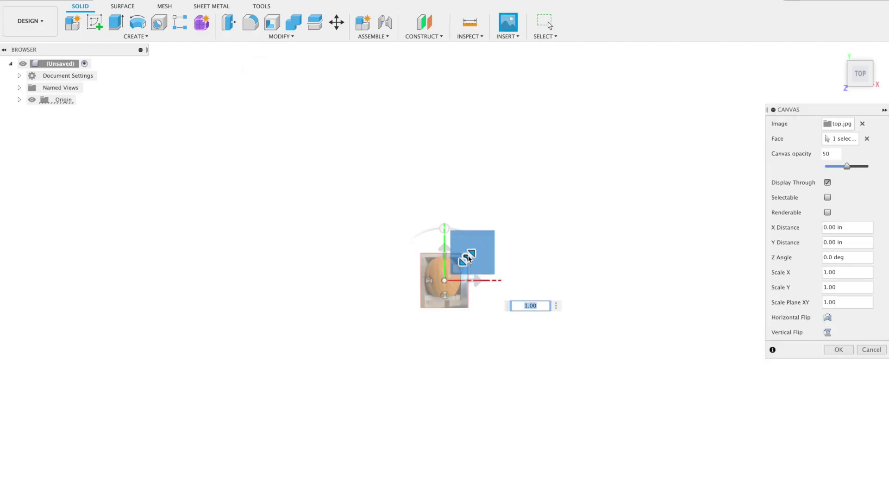
pyautogui.moveTo(445, 228); pyautogui.dragTo(446, 332)
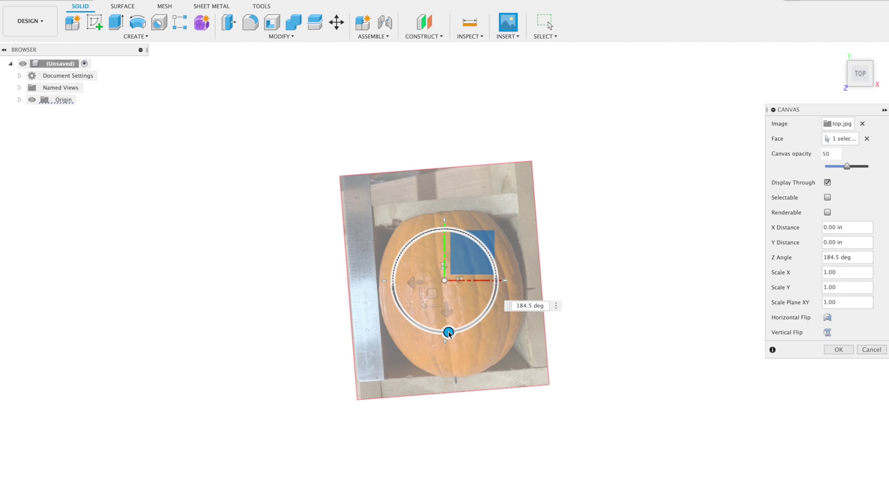
pyautogui.click(833, 351)
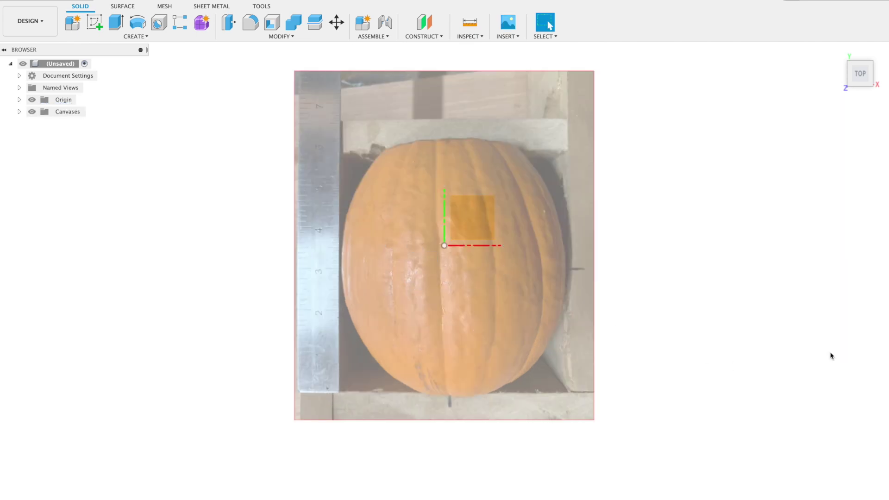
# Calibrate the top canvas to 3 in between two points on the photo's ruler.
pyautogui.click(19, 112)
pyautogui.rightClick(67, 124)
pyautogui.click(88, 156)
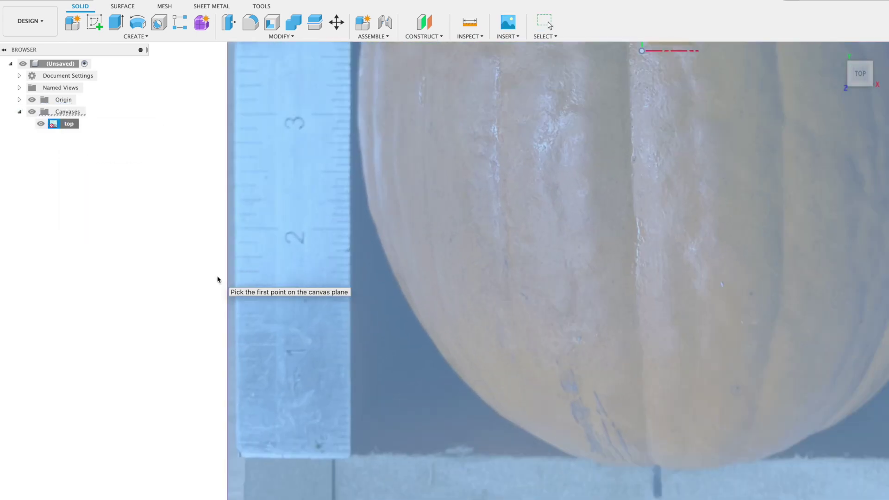
pyautogui.click(254, 242)
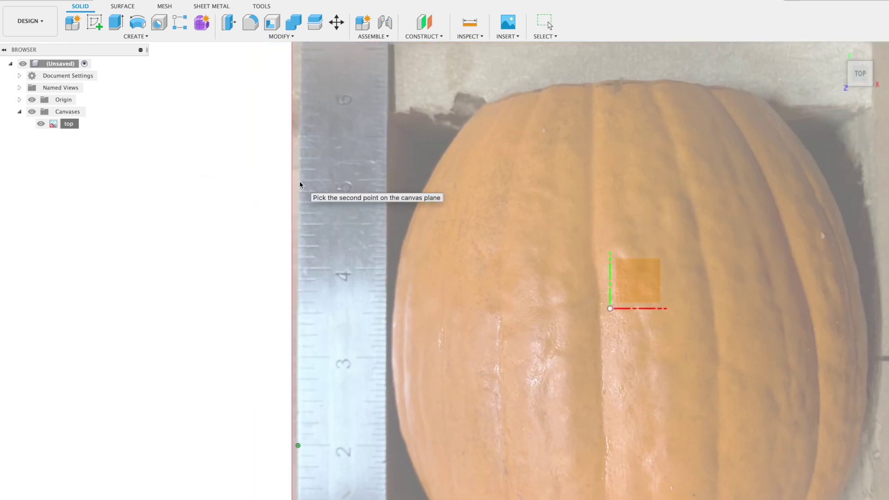
pyautogui.click(300, 184)
pyautogui.write('3')
pyautogui.press('Return')
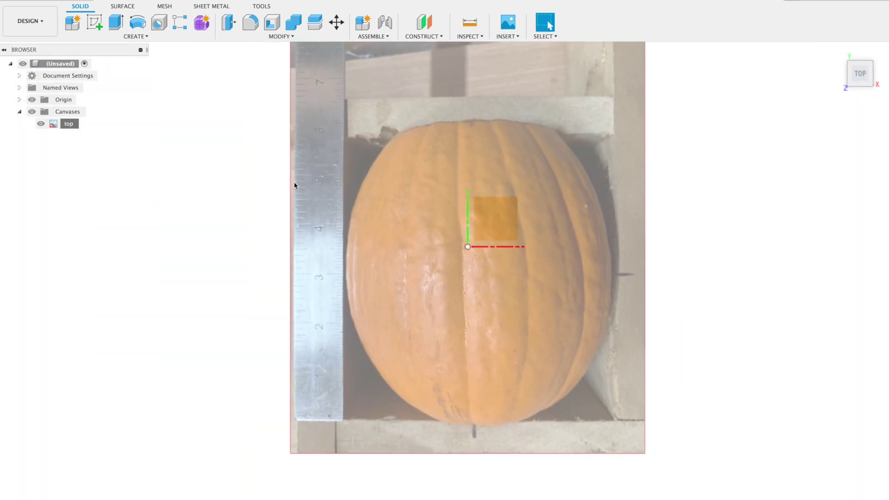
# Start a sketch on the top plane and trace the pumpkin's right edge with a spline.
pyautogui.click(96, 23)
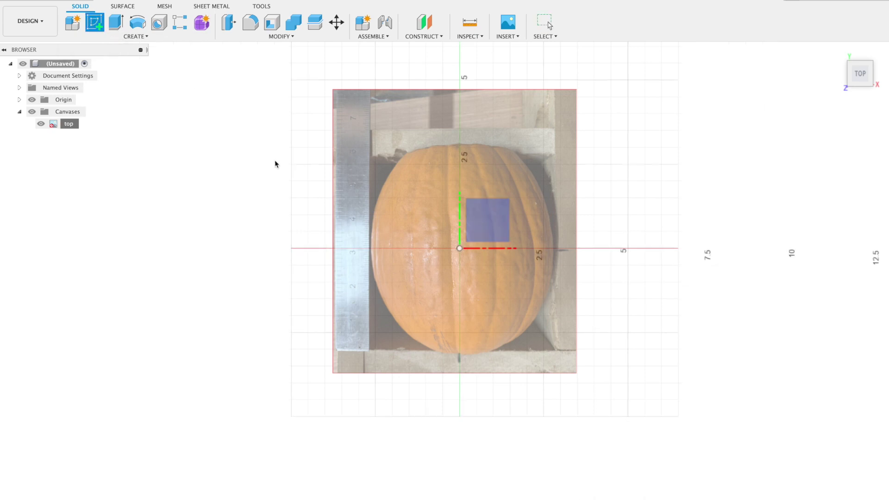
pyautogui.click(486, 220)
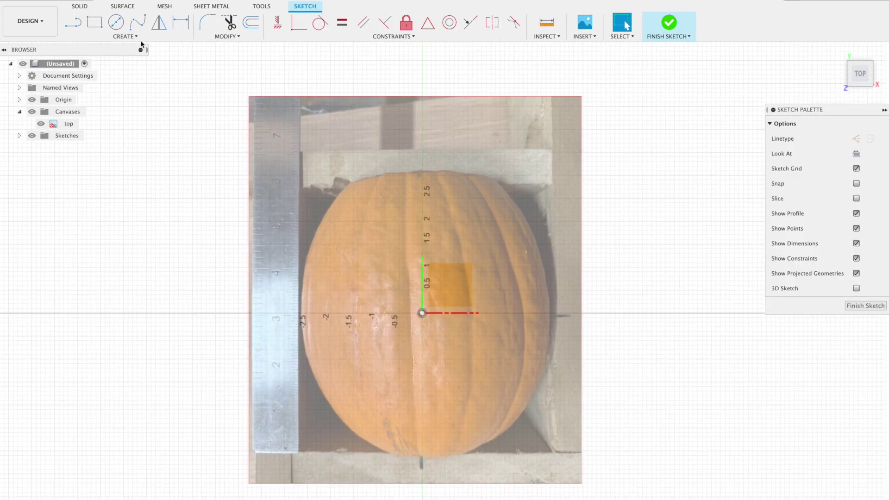
pyautogui.click(499, 184)
pyautogui.click(522, 210)
pyautogui.click(537, 244)
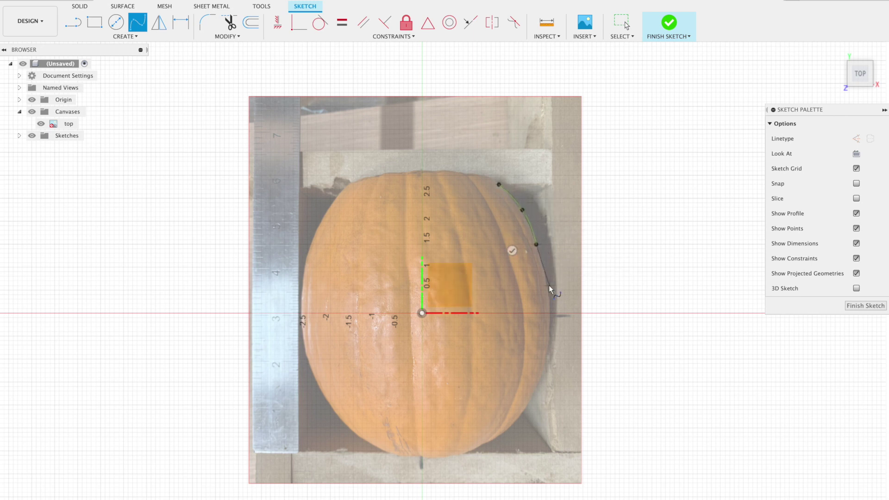
pyautogui.click(546, 286)
pyautogui.click(550, 313)
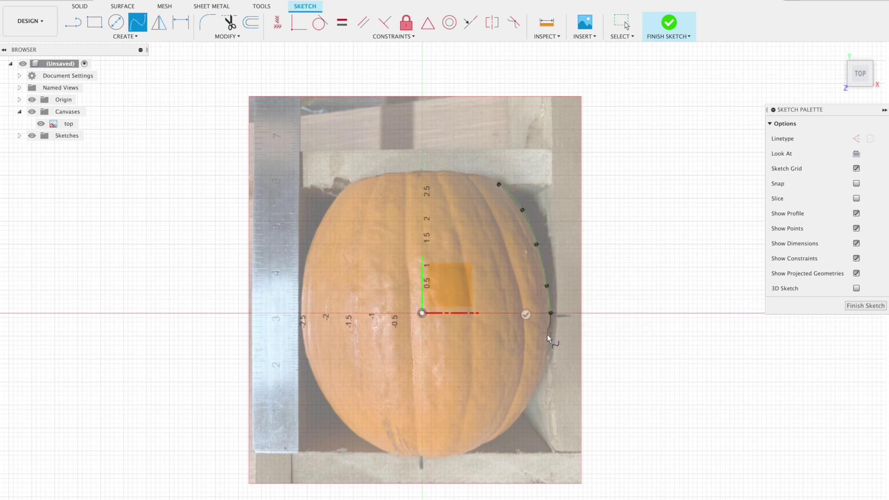
pyautogui.click(544, 366)
pyautogui.click(521, 418)
pyautogui.doubleClick(469, 451)
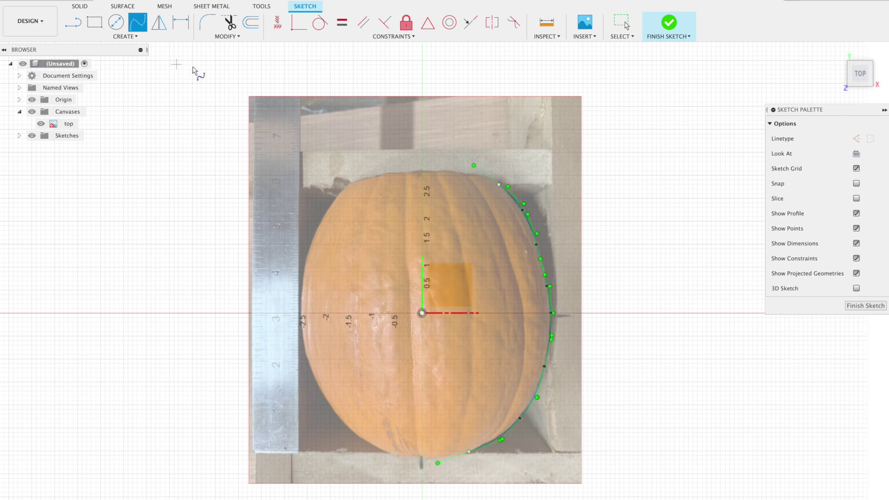
# Trace the pumpkin's left edge with a second spline from top to bottom.
pyautogui.click(346, 185)
pyautogui.click(330, 204)
pyautogui.click(307, 255)
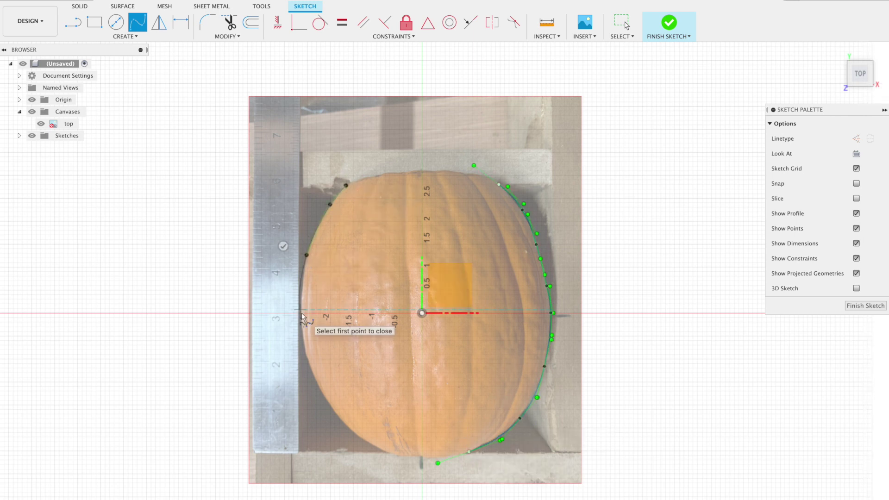
pyautogui.click(301, 315)
pyautogui.click(305, 353)
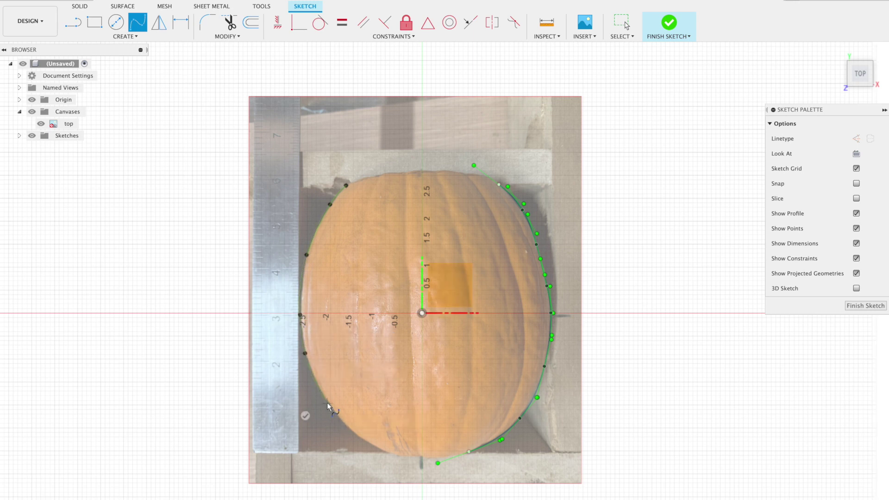
pyautogui.click(327, 403)
pyautogui.click(361, 438)
pyautogui.doubleClick(390, 452)
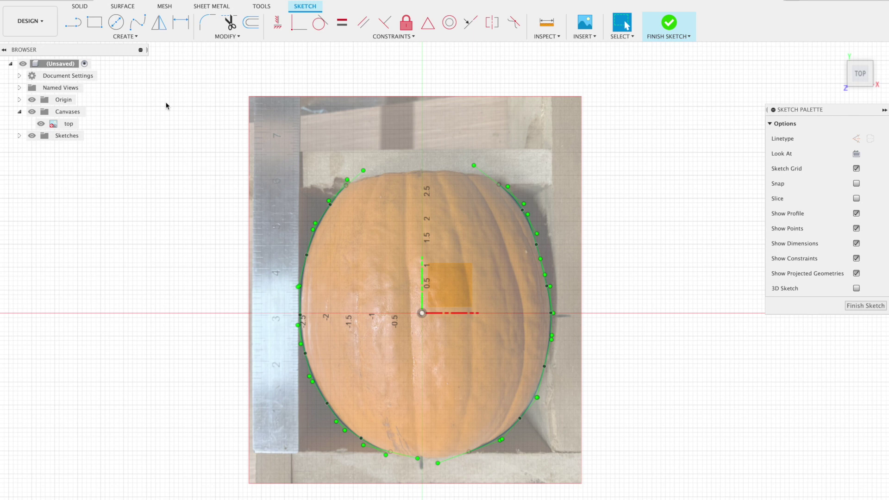
# Close the outline with straight lines across the bottom and top gaps between the splines.
pyautogui.press('l')
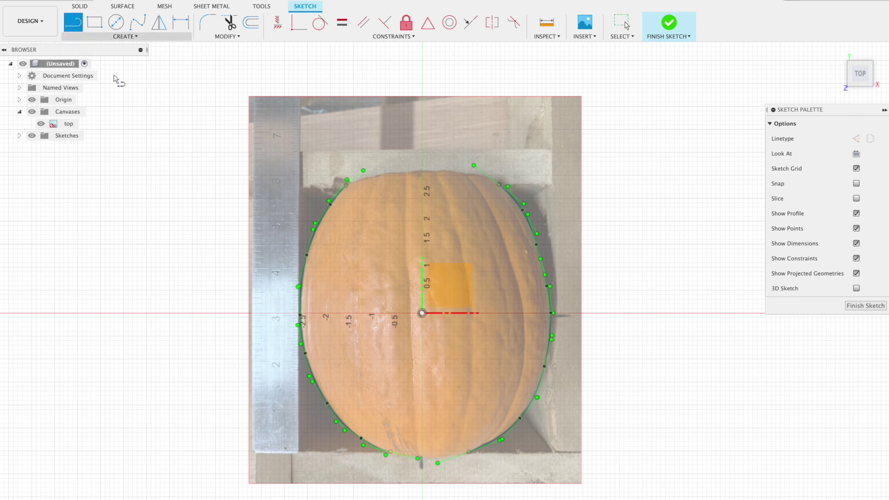
pyautogui.click(393, 452)
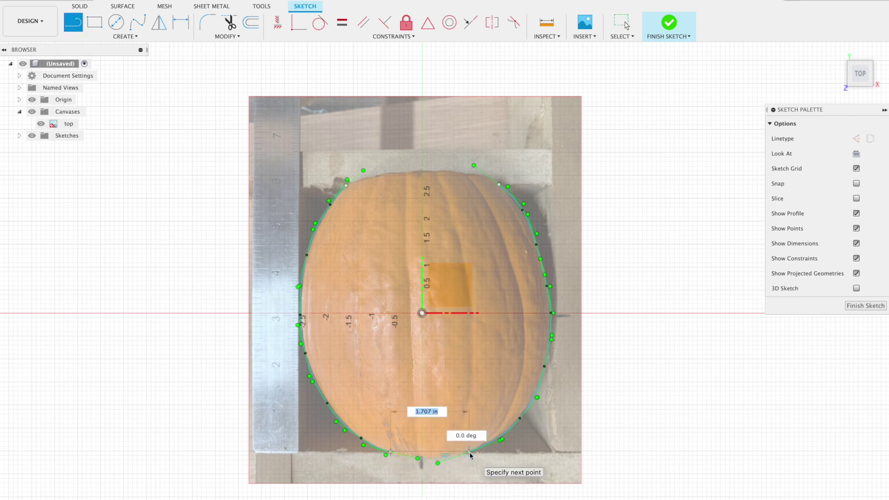
pyautogui.doubleClick(469, 452)
pyautogui.click(346, 185)
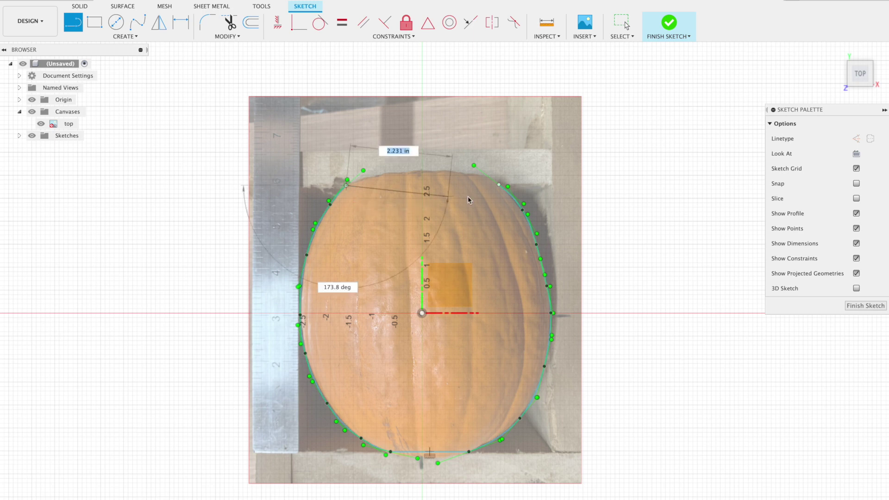
pyautogui.doubleClick(499, 187)
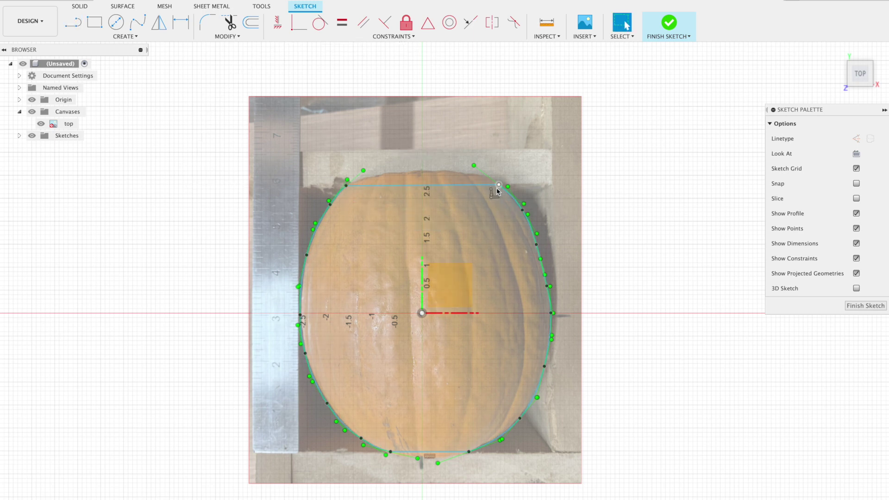
pyautogui.click(506, 36)
# Insert midline.jpg as a canvas, enlarge it about 3.8 times and shift it to match the outline.
pyautogui.click(512, 68)
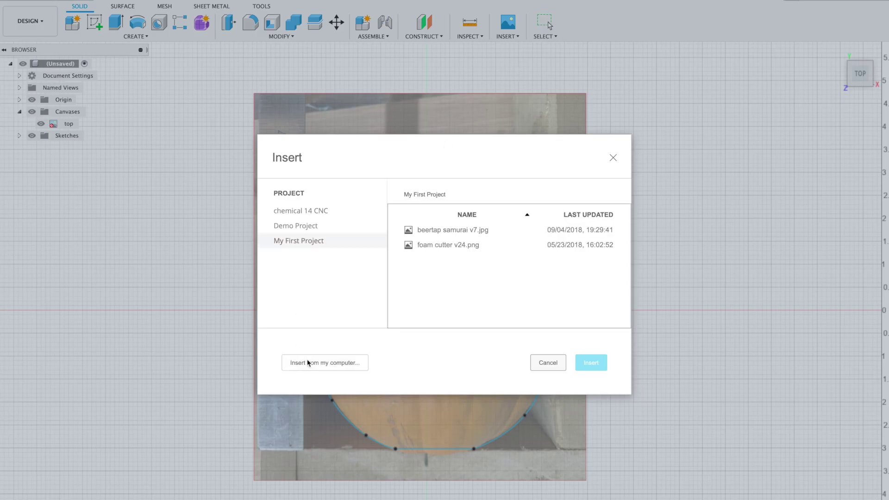
pyautogui.click(316, 361)
pyautogui.scroll(-10, 404, 204)
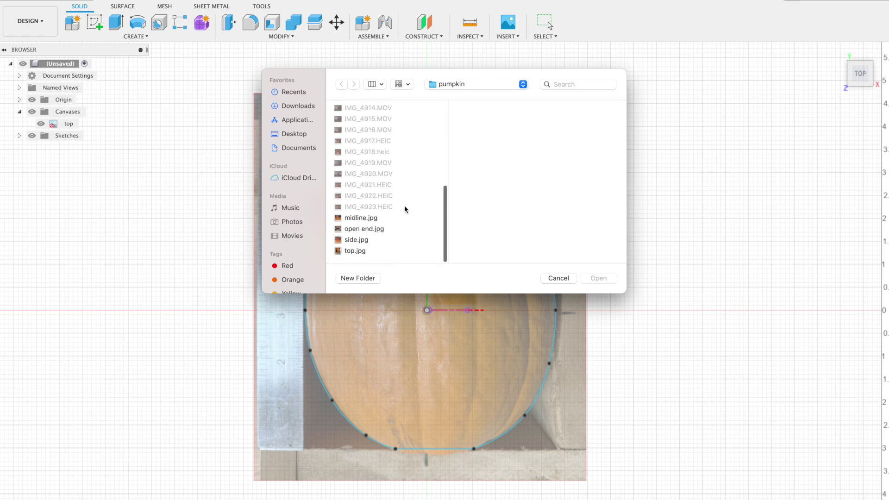
pyautogui.click(370, 220)
pyautogui.click(599, 278)
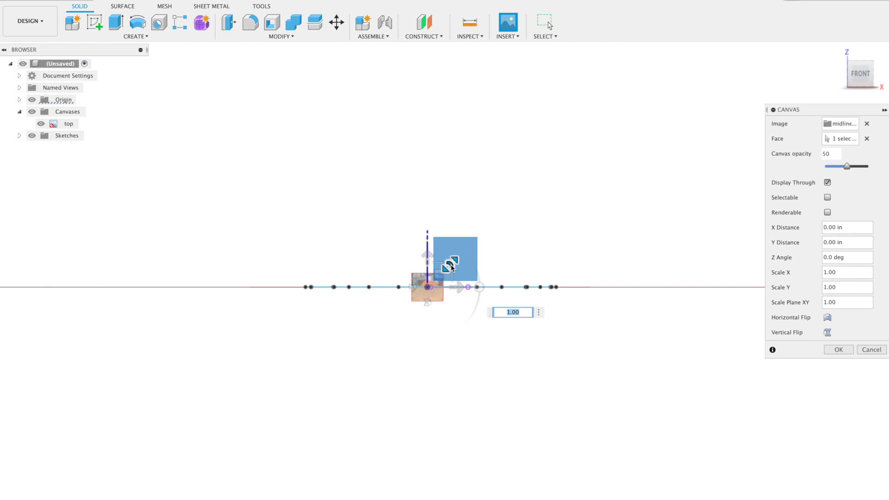
pyautogui.moveTo(452, 268); pyautogui.dragTo(557, 189)
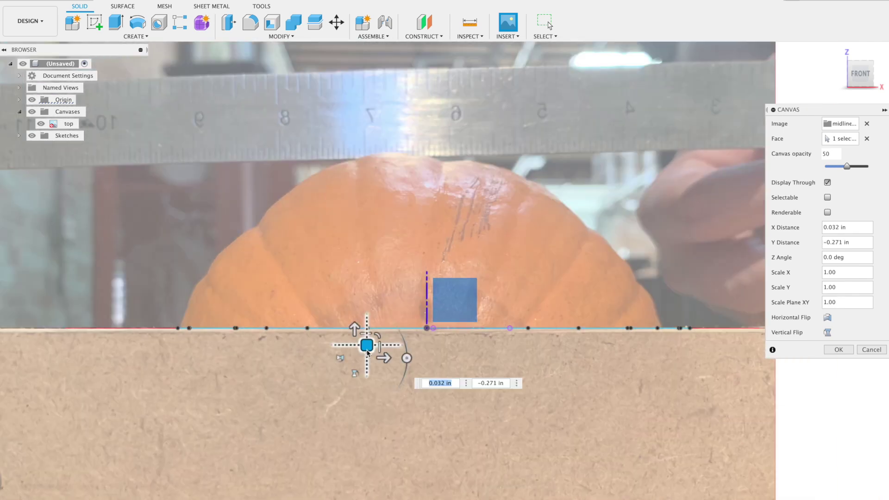
pyautogui.moveTo(367, 348)
pyautogui.mouseDown()
pyautogui.moveTo(371, 334)
pyautogui.moveTo(368, 347)
pyautogui.moveTo(376, 348)
pyautogui.mouseUp()
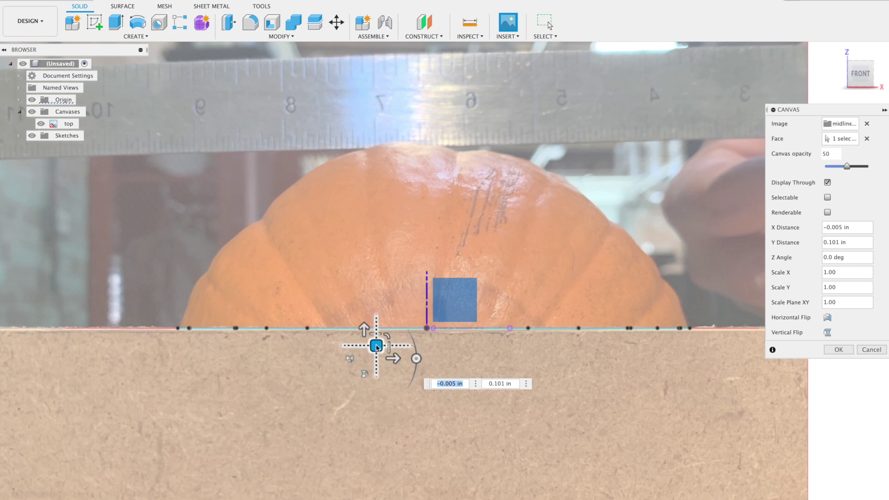
# Confirm the midline canvas and trace the profile spline up the left edge and over the top.
pyautogui.click(839, 349)
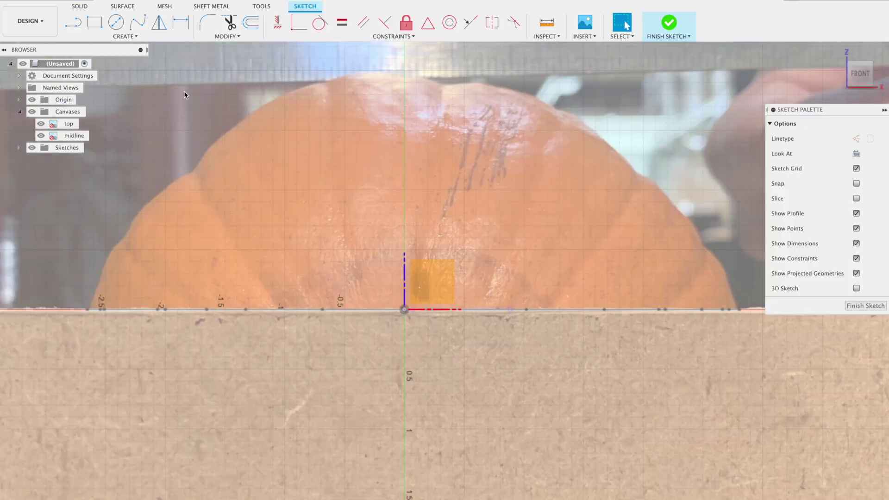
pyautogui.click(97, 285)
pyautogui.click(106, 256)
pyautogui.click(121, 240)
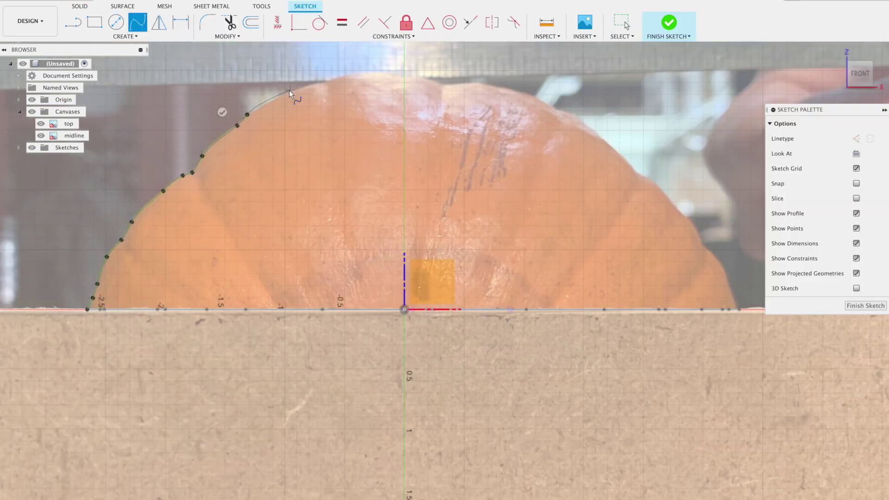
pyautogui.click(495, 86)
pyautogui.click(517, 91)
pyautogui.click(541, 98)
# Continue the profile spline down the pumpkin's right side to the right base.
pyautogui.click(555, 108)
pyautogui.click(568, 112)
pyautogui.click(602, 137)
pyautogui.click(629, 162)
pyautogui.click(648, 179)
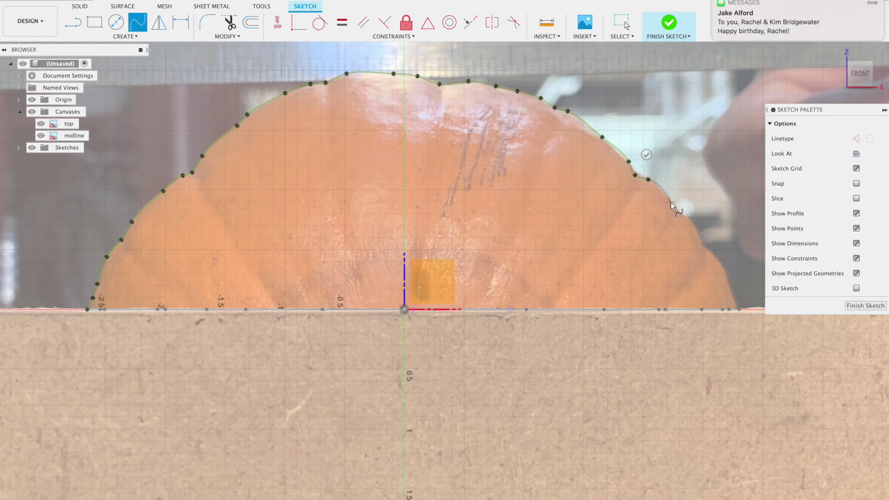
pyautogui.click(671, 203)
pyautogui.click(684, 216)
pyautogui.click(700, 235)
pyautogui.click(760, 299)
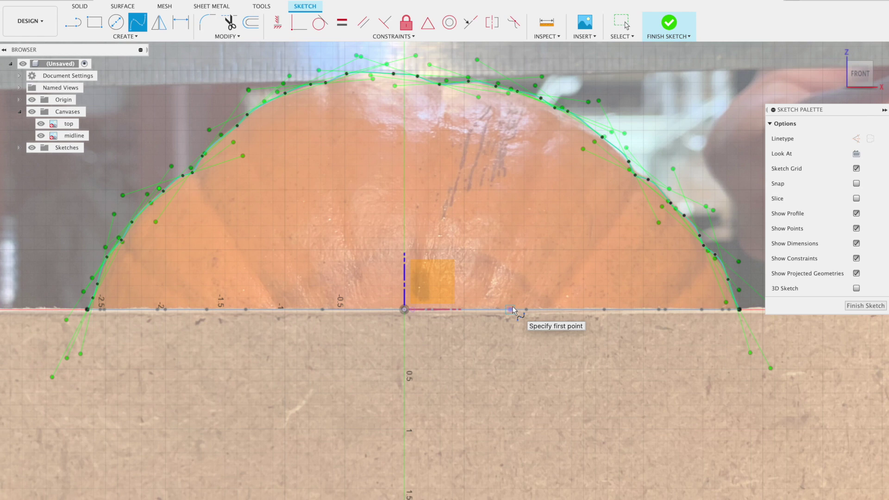
# Fix the traced spline in place and close the profile with a 5.458 in base line.
pyautogui.press('Escape')
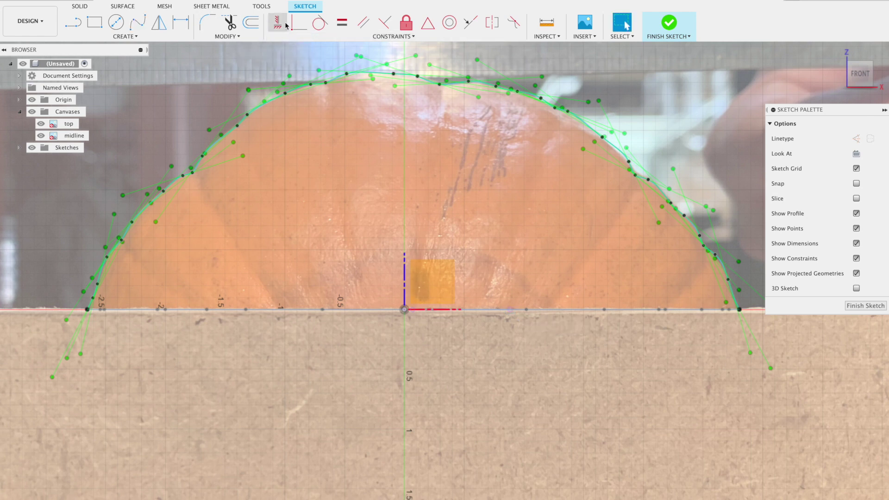
pyautogui.click(283, 24)
pyautogui.click(394, 76)
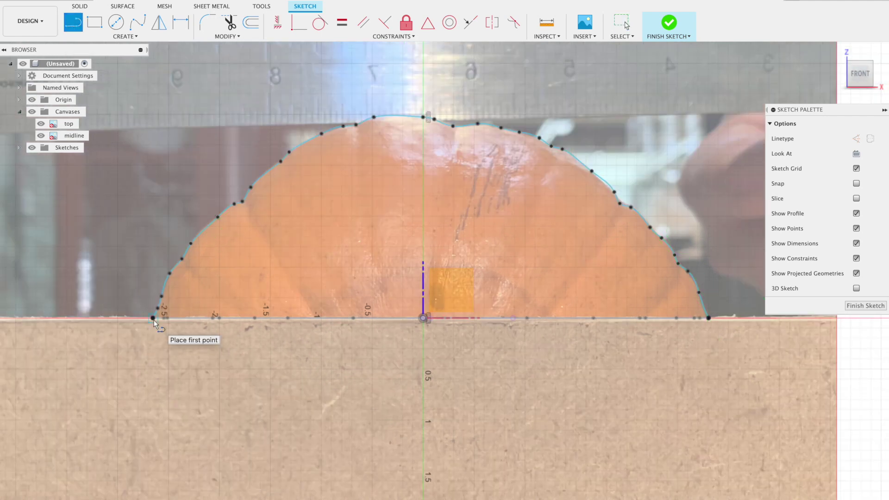
pyautogui.click(153, 319)
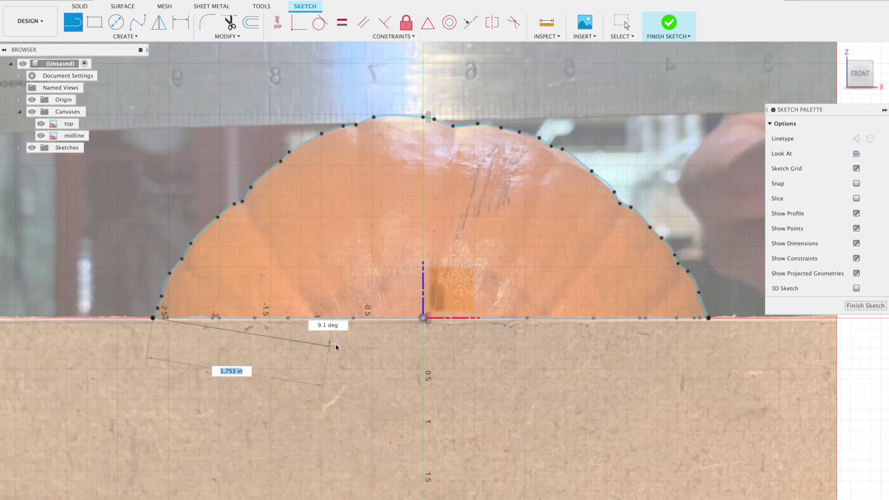
pyautogui.click(709, 318)
# Finish the midline sketch and add a construction plane at 90° through the outline's end line.
pyautogui.click(669, 22)
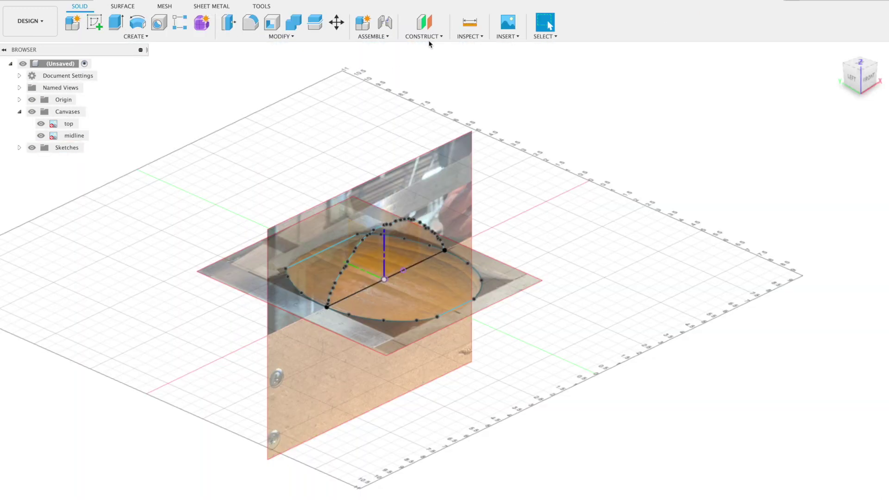
pyautogui.click(427, 38)
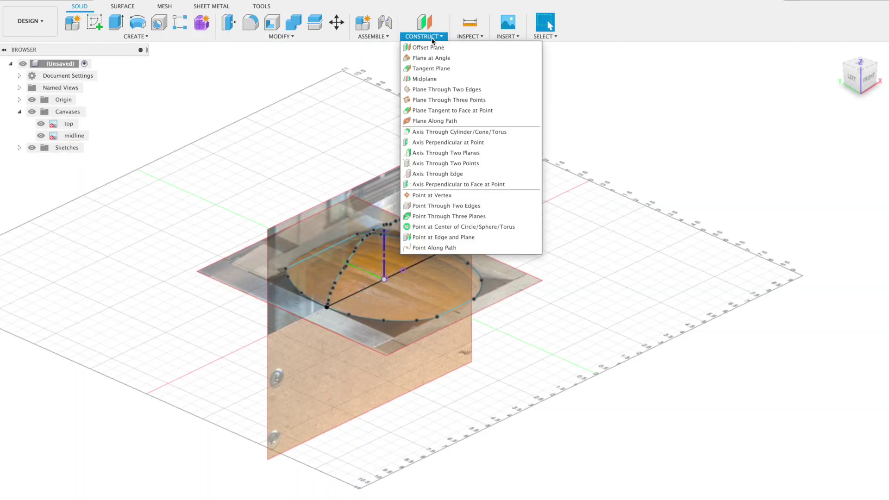
pyautogui.click(445, 62)
pyautogui.click(465, 307)
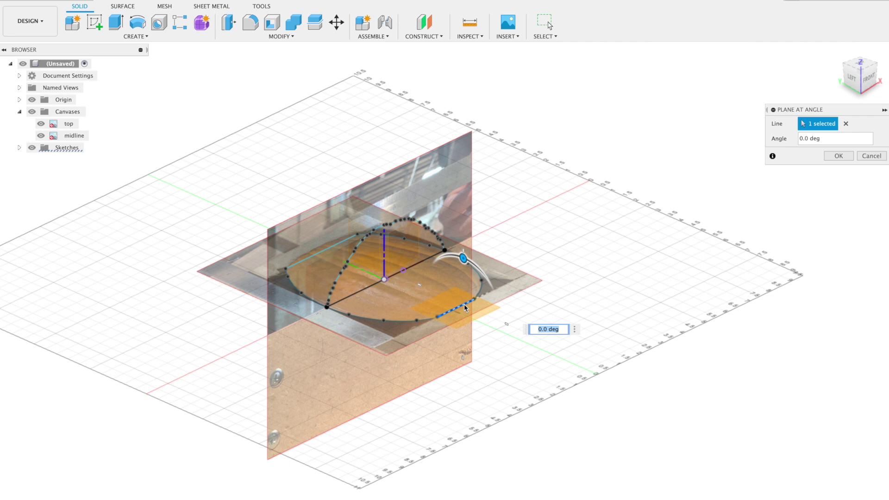
pyautogui.moveTo(463, 259); pyautogui.dragTo(493, 295)
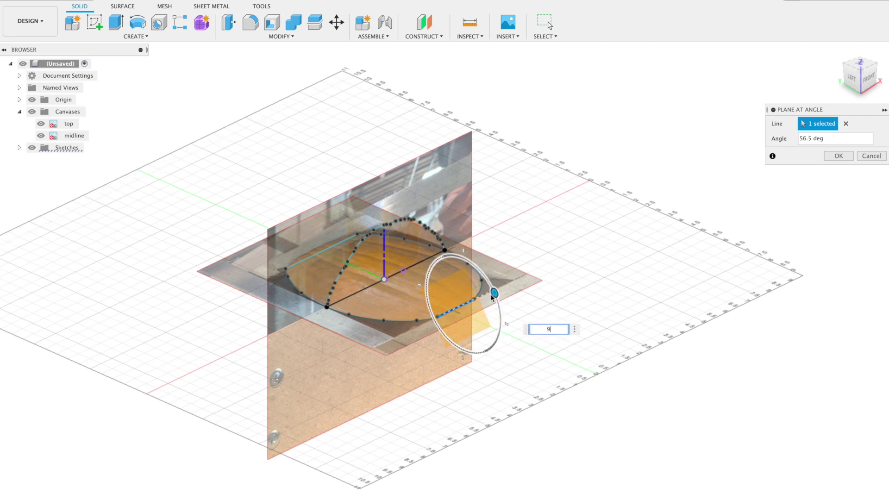
pyautogui.write('0')
pyautogui.press('Return')
# Place the closed end photo as a canvas on the new angled plane.
pyautogui.click(508, 26)
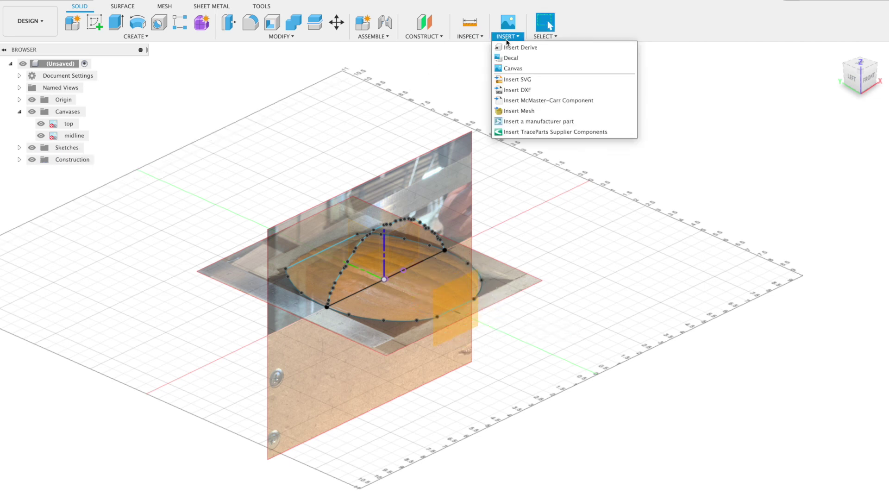
pyautogui.click(519, 69)
pyautogui.click(356, 359)
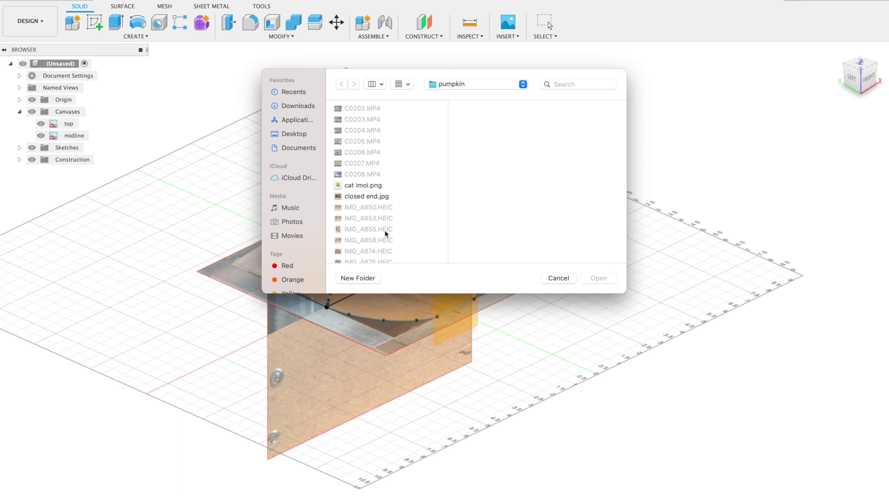
pyautogui.click(383, 200)
pyautogui.click(598, 278)
pyautogui.click(456, 296)
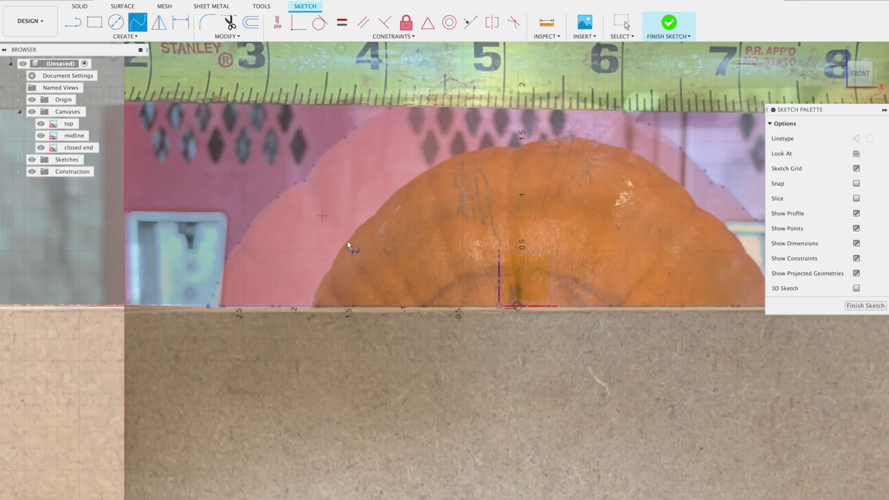
# Trace the closed end's arch with a spline from the left base to the right base.
pyautogui.click(424, 307)
pyautogui.click(441, 293)
pyautogui.click(455, 282)
pyautogui.click(512, 267)
pyautogui.click(554, 274)
pyautogui.click(587, 288)
pyautogui.click(611, 306)
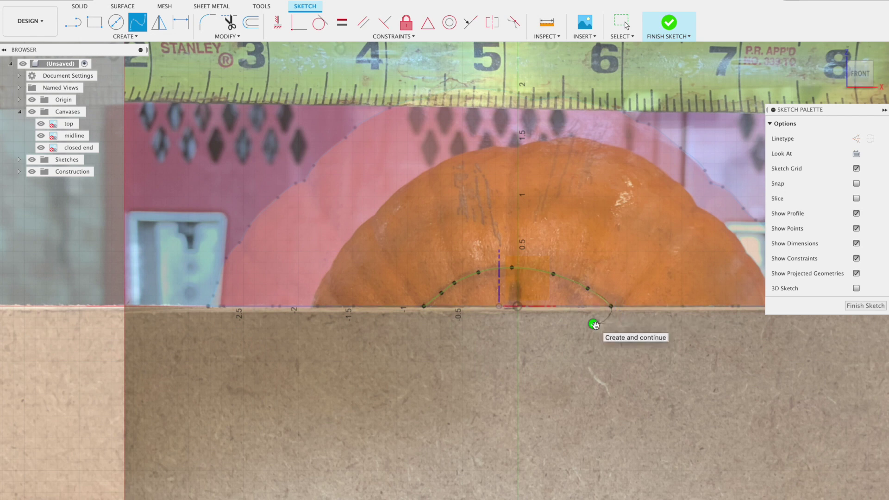
# Close the arch with a straight base line and finish the closed end sketch.
pyautogui.click(74, 24)
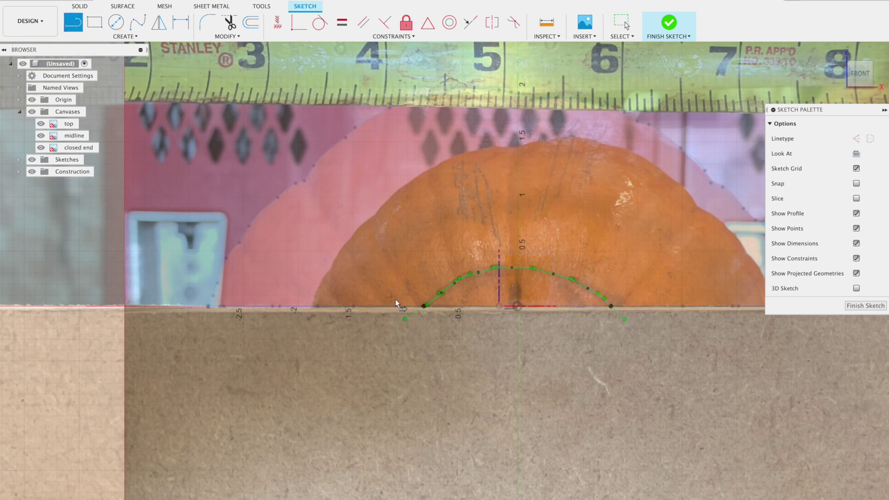
pyautogui.click(424, 307)
pyautogui.click(611, 306)
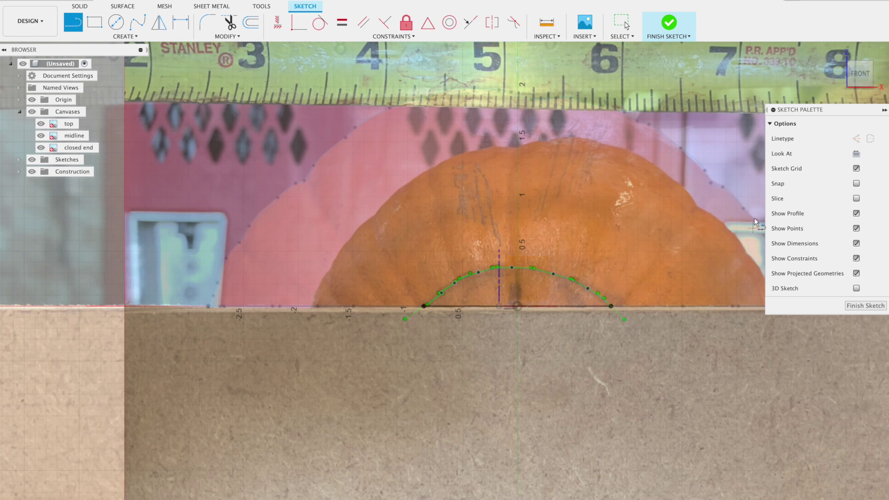
pyautogui.click(670, 27)
pyautogui.click(670, 28)
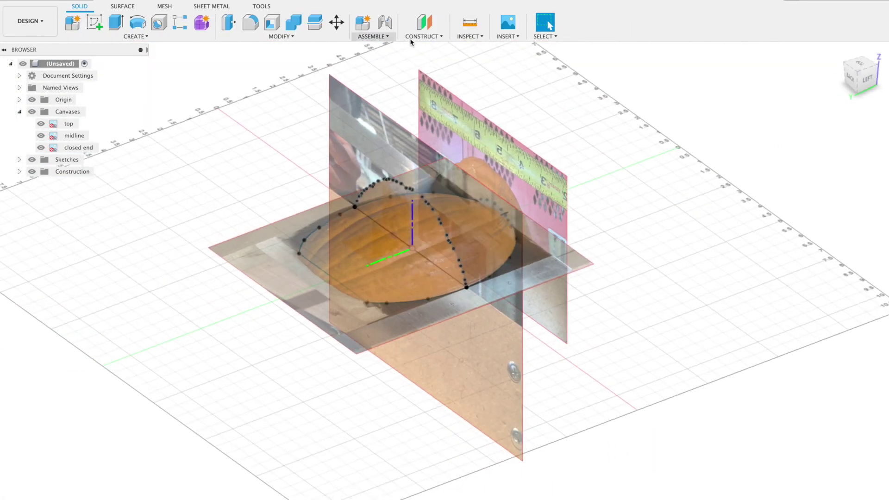
# Add a 90° construction plane through the line at the outline's other end.
pyautogui.click(440, 36)
pyautogui.click(440, 59)
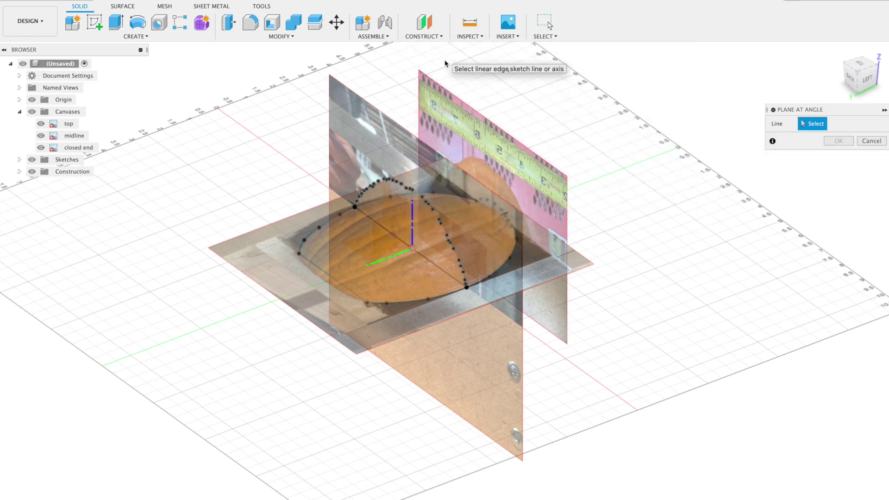
pyautogui.click(342, 287)
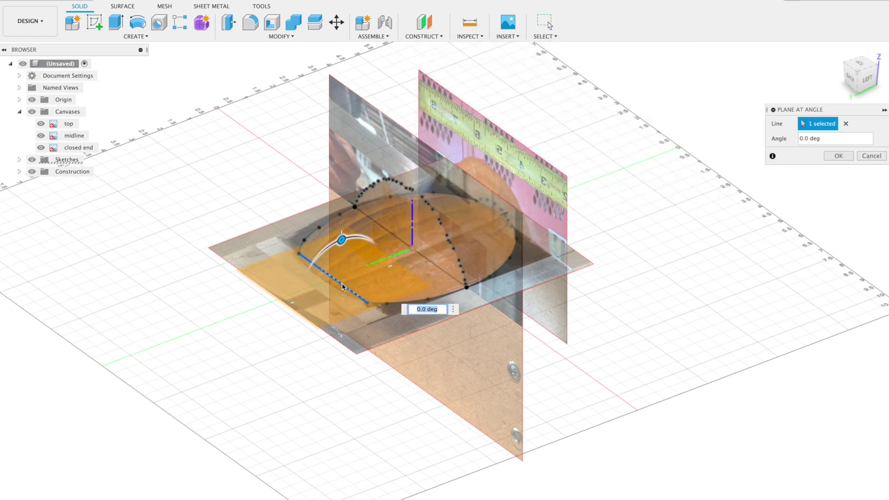
pyautogui.write('90')
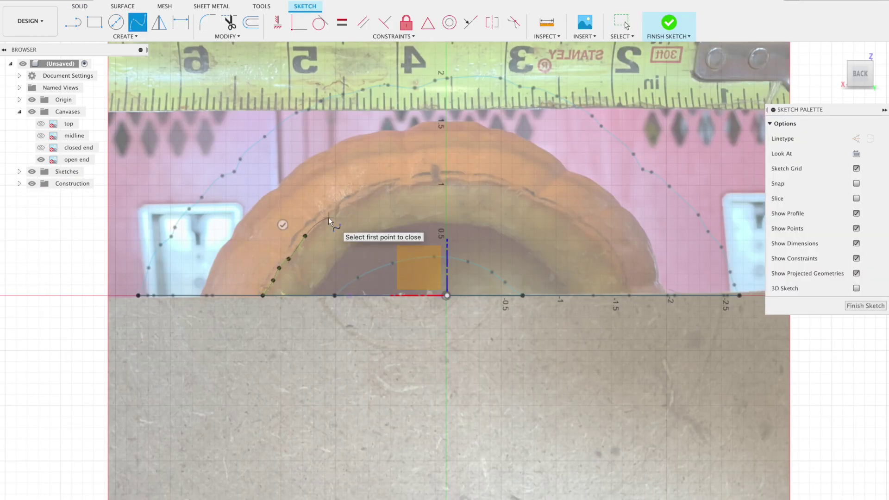
# Trace the open end outline with a spline, then align the side photo and begin tracing its top.
pyautogui.click(333, 215)
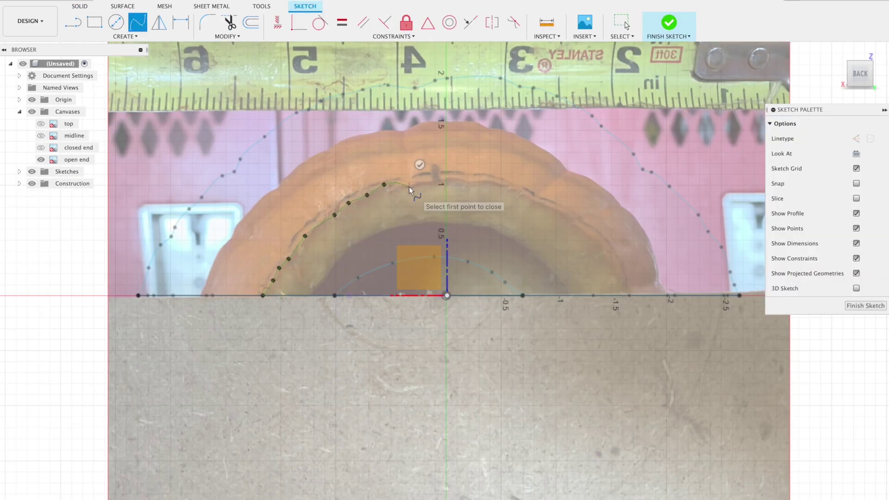
pyautogui.click(428, 179)
pyautogui.click(463, 180)
pyautogui.click(486, 179)
pyautogui.click(573, 217)
pyautogui.click(590, 238)
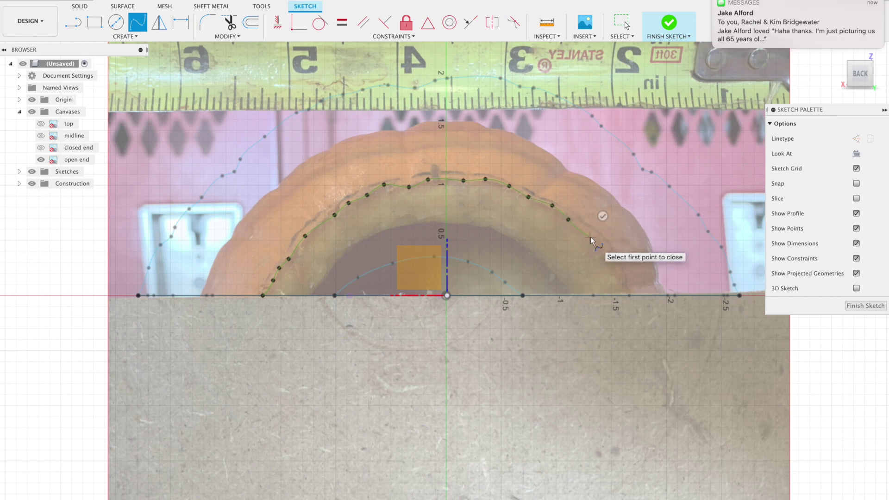
pyautogui.click(610, 264)
pyautogui.click(628, 294)
pyautogui.press('Return')
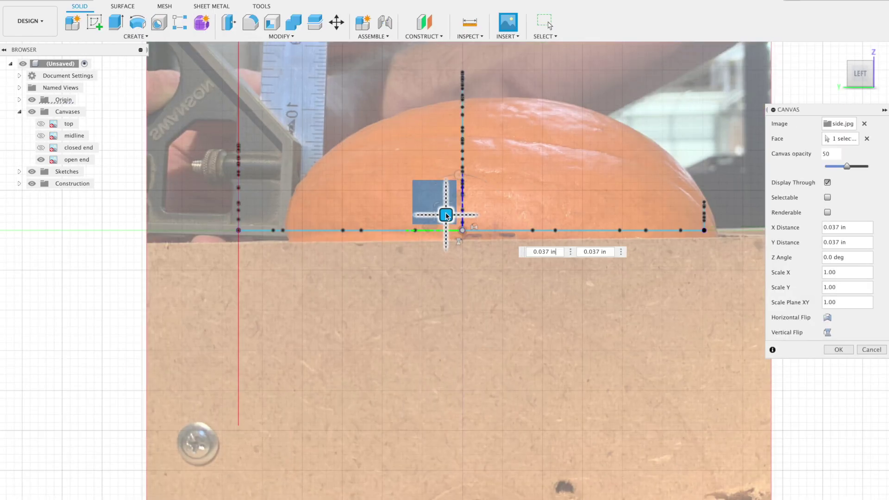
pyautogui.moveTo(446, 214); pyautogui.dragTo(417, 203)
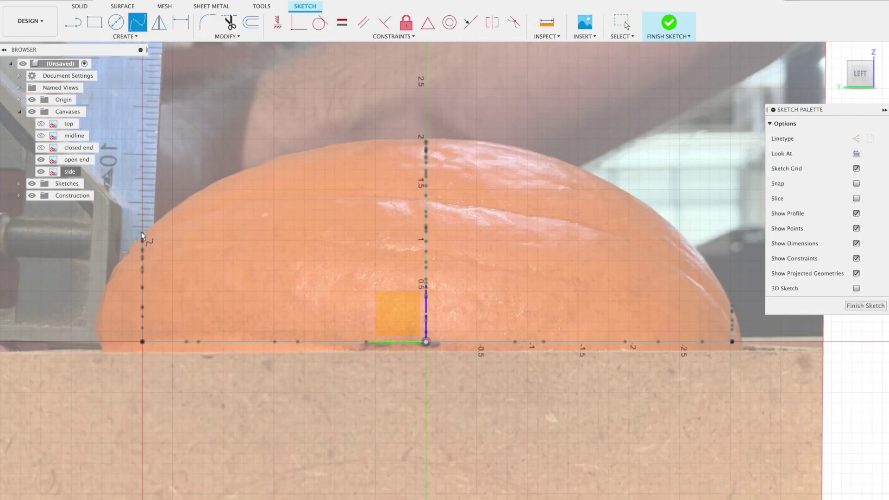
pyautogui.click(451, 141)
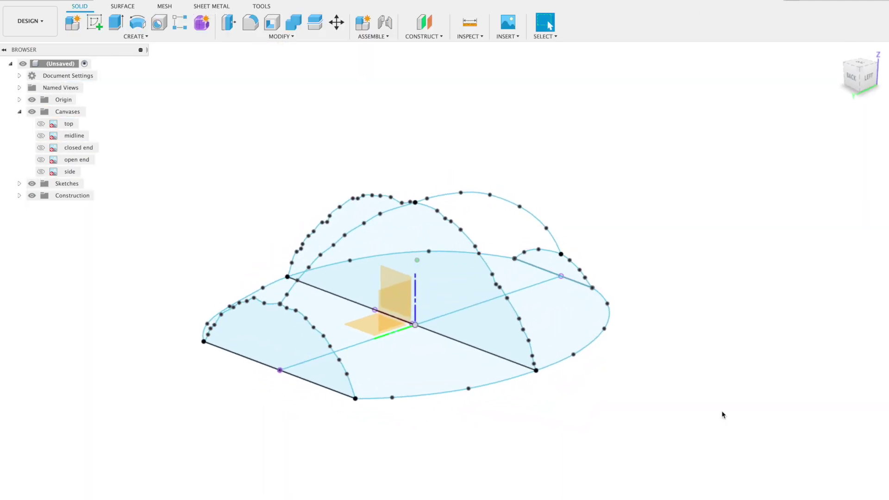
# Loft the closed-end half from the midline to the closed end profile, guided by bottom and top curves.
pyautogui.keyDown('shift'); pyautogui.hscroll(10, 723, 415); pyautogui.keyUp('shift')
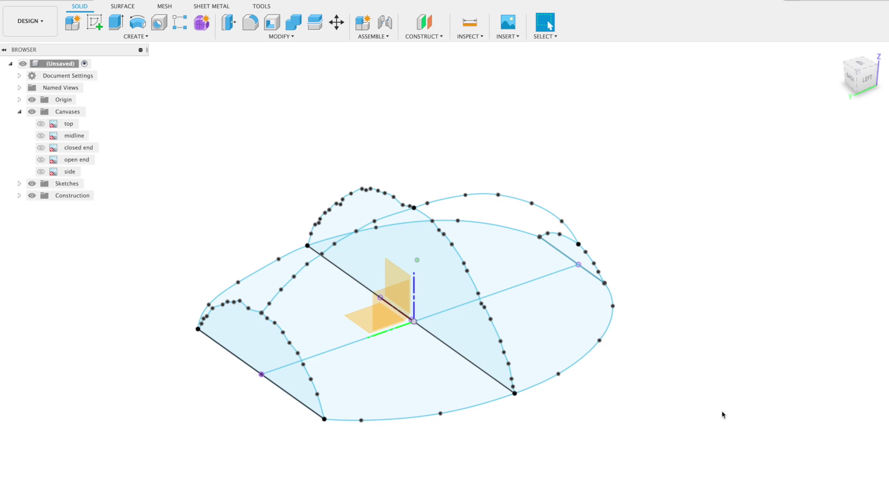
pyautogui.write('sloft')
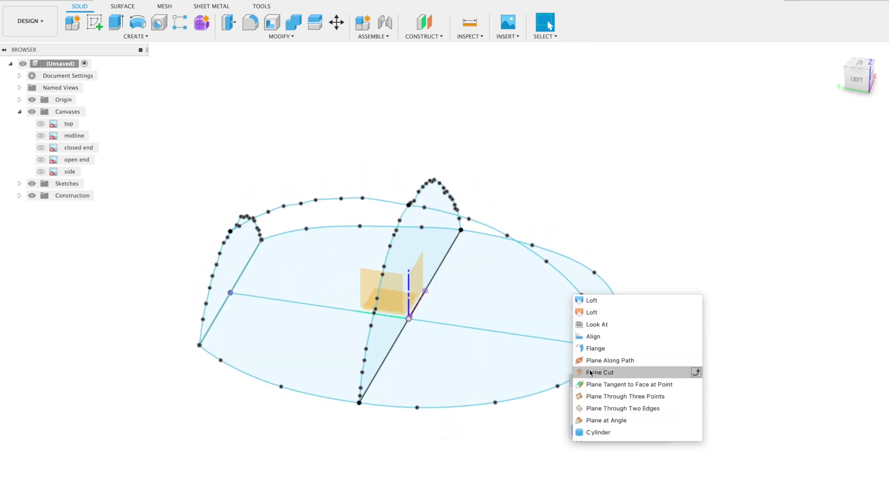
pyautogui.press('Return')
pyautogui.click(432, 231)
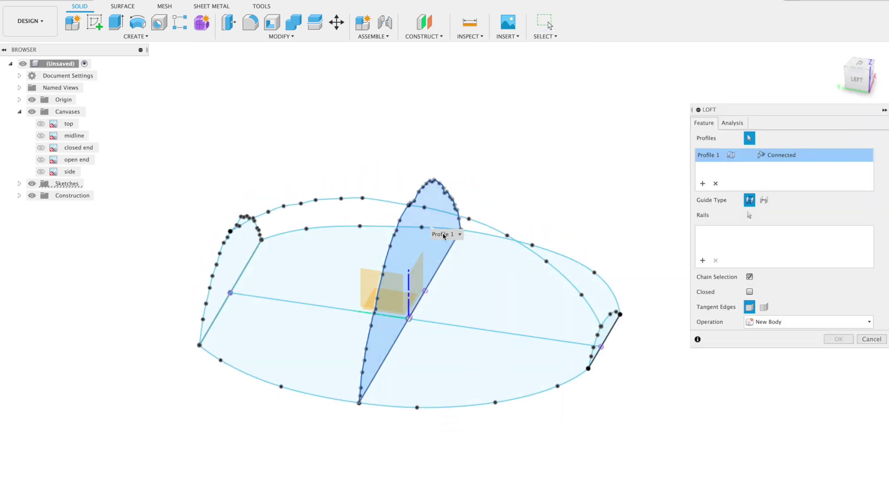
pyautogui.click(609, 327)
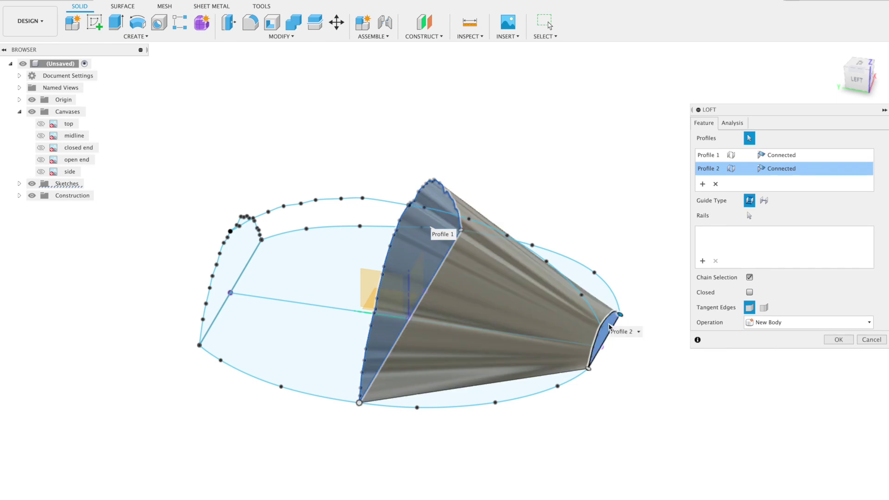
pyautogui.click(509, 400)
pyautogui.click(567, 278)
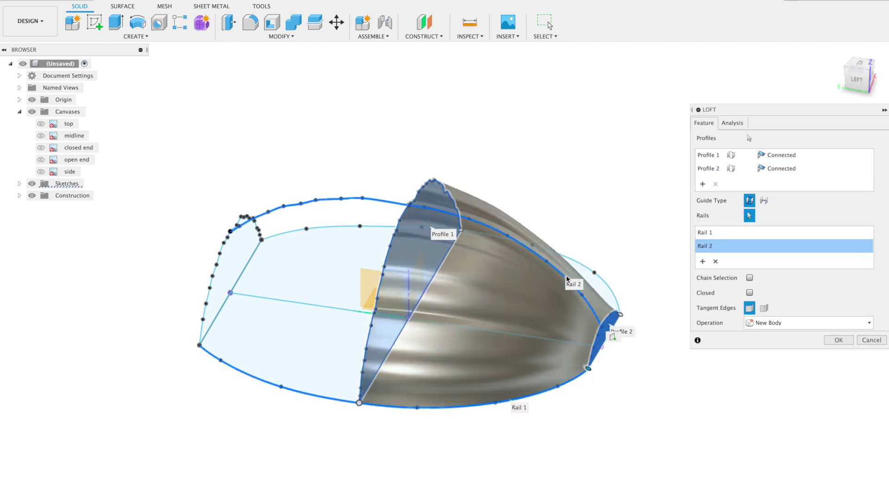
pyautogui.click(592, 274)
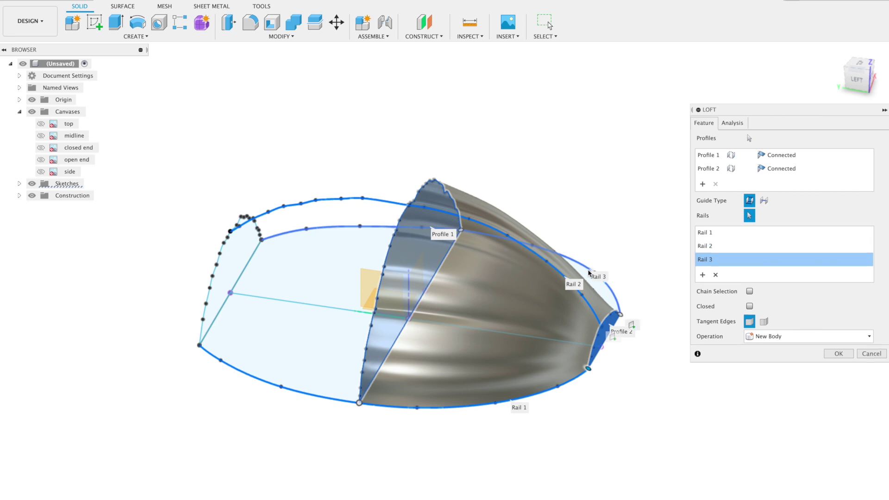
pyautogui.click(838, 341)
# Loft from the cut face to the open end profile, using the bottom and upper curves as rails.
pyautogui.press('s')
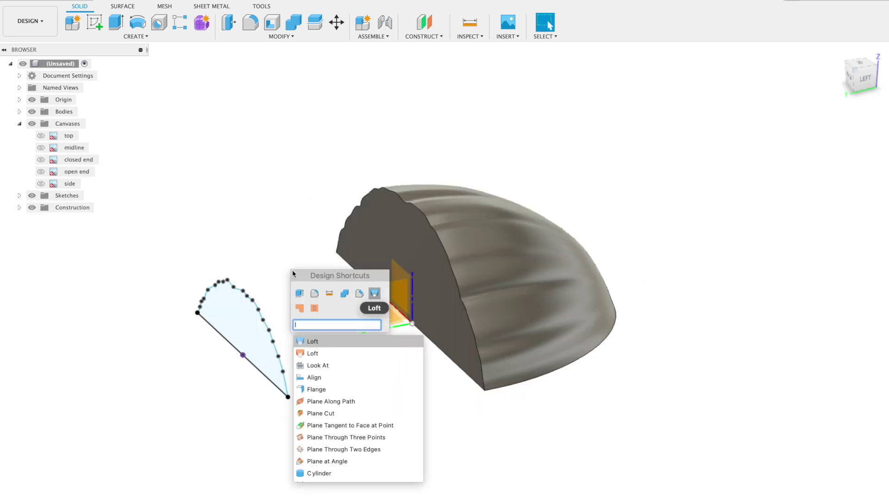
pyautogui.click(326, 341)
pyautogui.click(385, 252)
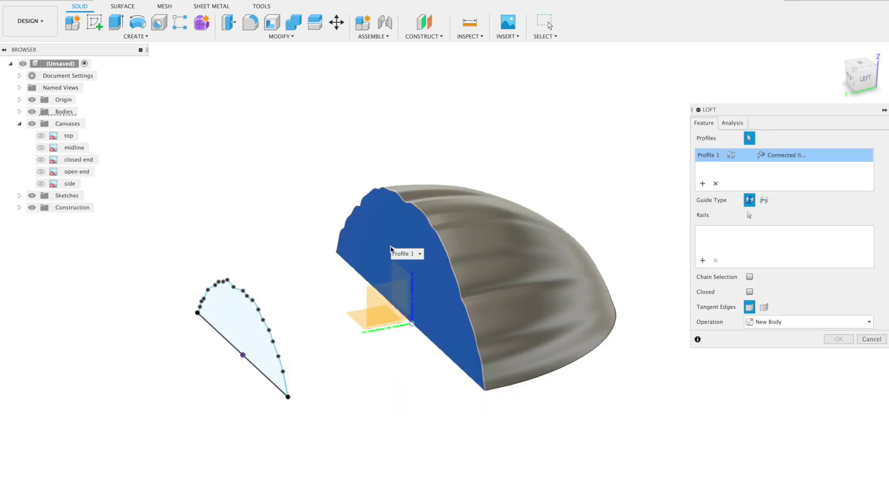
pyautogui.click(240, 321)
pyautogui.click(749, 216)
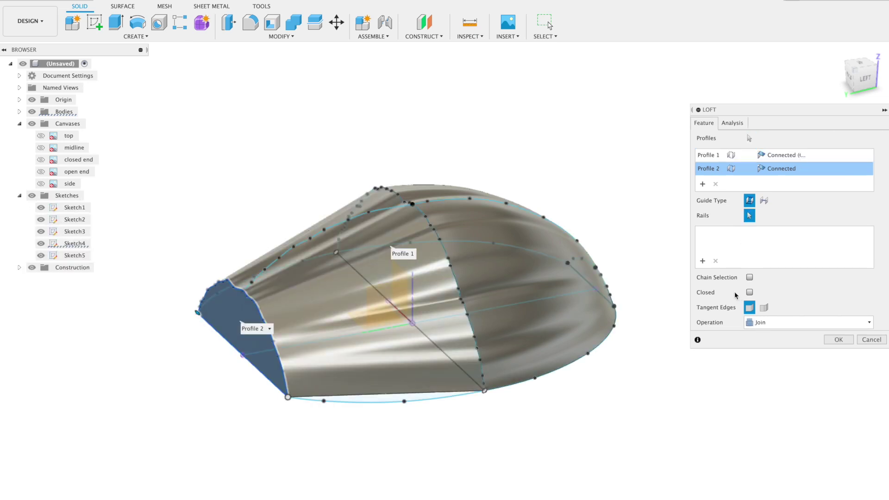
pyautogui.click(430, 401)
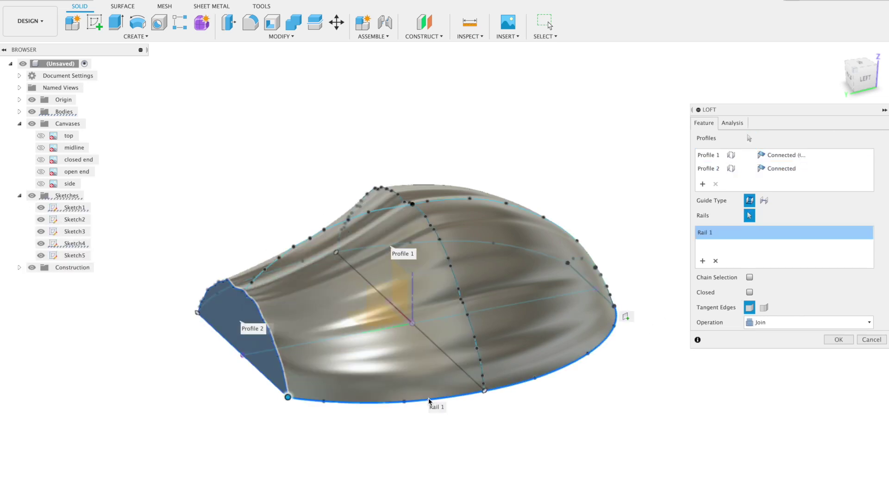
pyautogui.click(319, 238)
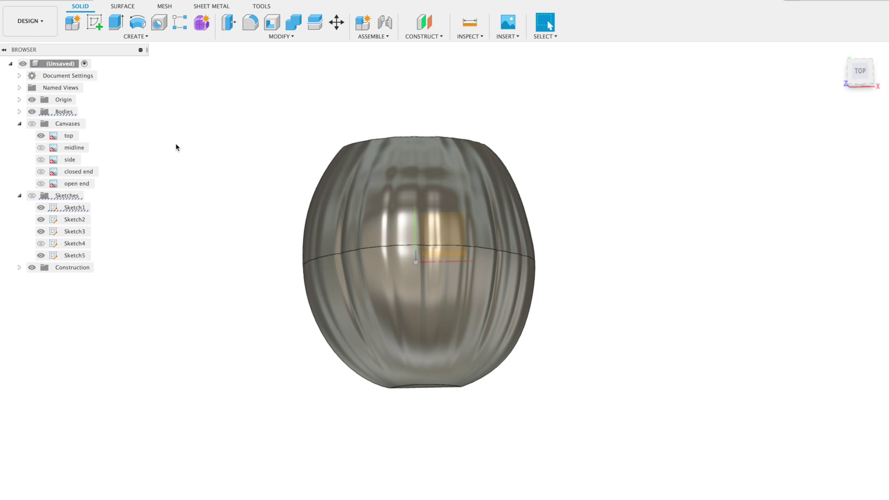
# Add an offset plane 2.176 in above the pumpkin, fit the cat image on it and trace the ear.
pyautogui.click(424, 22)
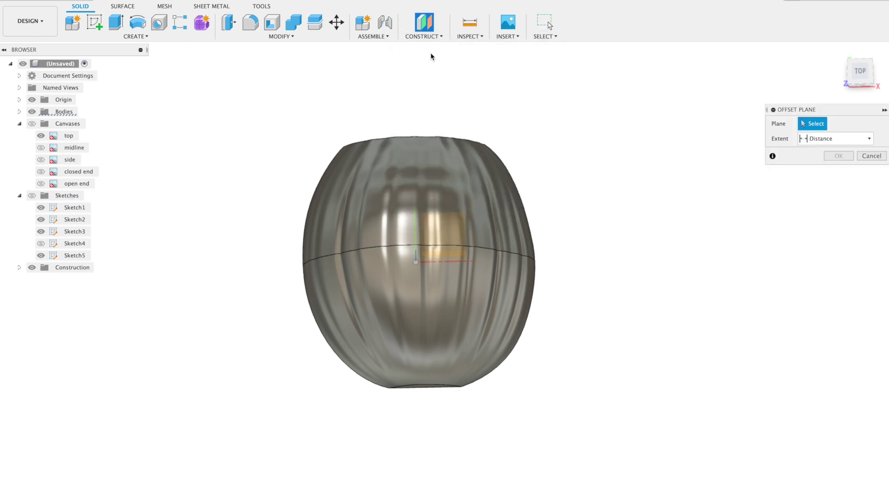
pyautogui.click(439, 230)
pyautogui.keyDown('shift'); pyautogui.scroll(-5, 242, 324); pyautogui.keyUp('shift')
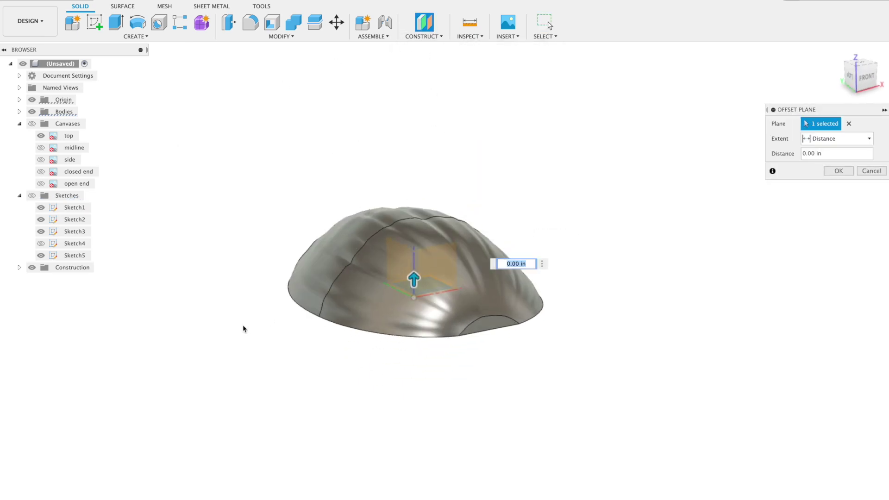
pyautogui.moveTo(414, 280); pyautogui.dragTo(414, 191)
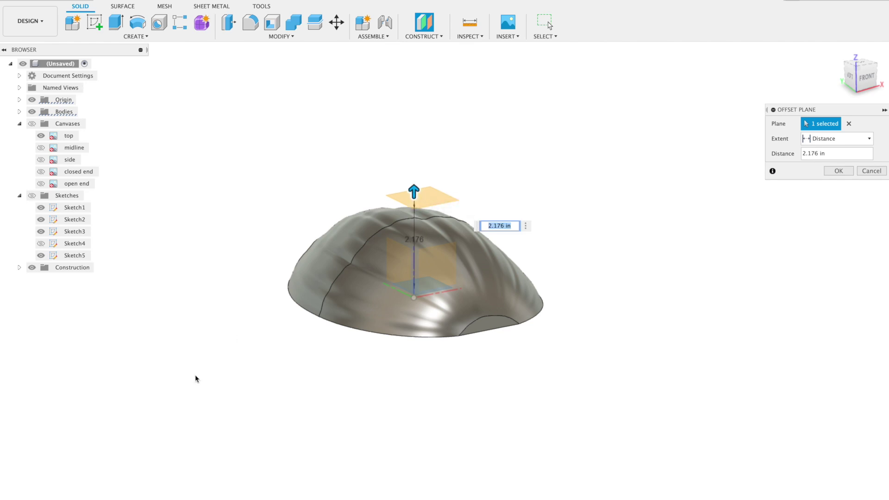
pyautogui.keyDown('shift'); pyautogui.scroll(-5, 195, 379); pyautogui.keyUp('shift')
pyautogui.click(834, 171)
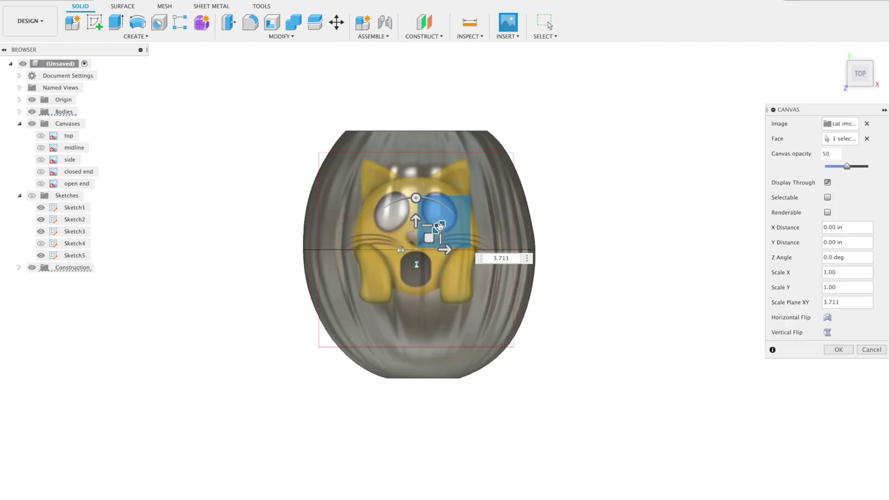
pyautogui.moveTo(439, 226); pyautogui.dragTo(439, 255)
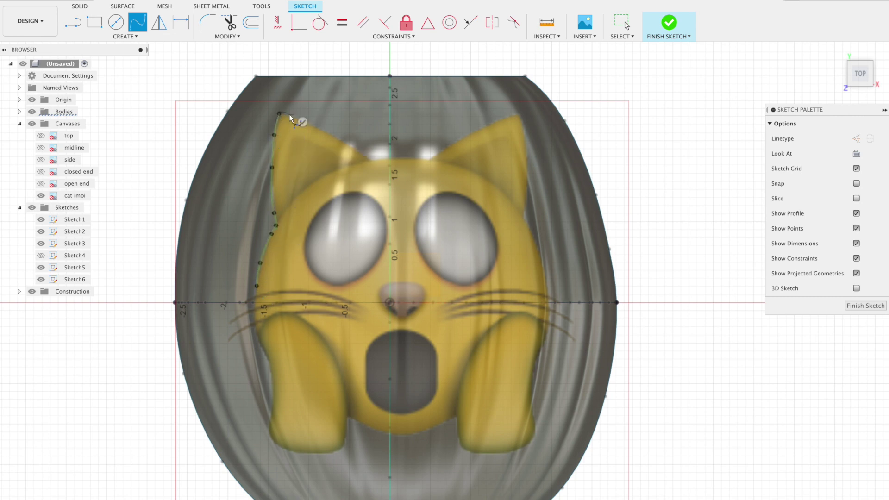
pyautogui.doubleClick(368, 157)
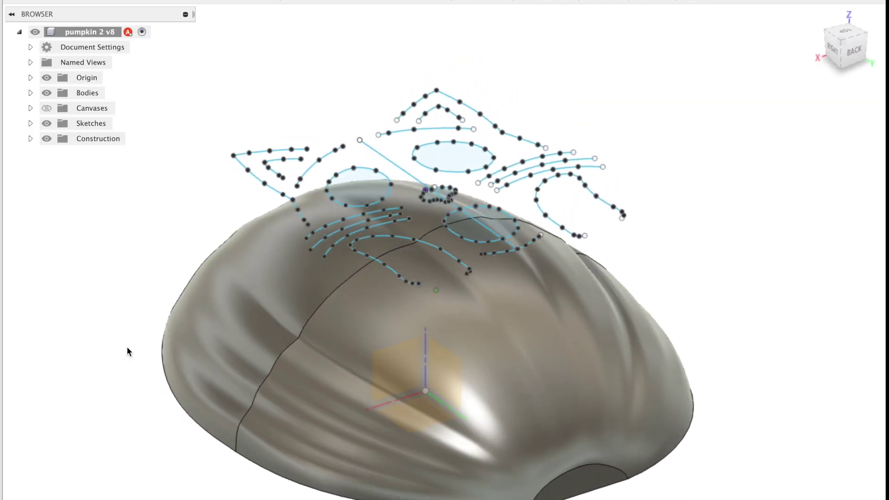
# In Manufacture, create a setup with stock From solid on the pumpkin and a selected-point origin.
pyautogui.click(28, 21)
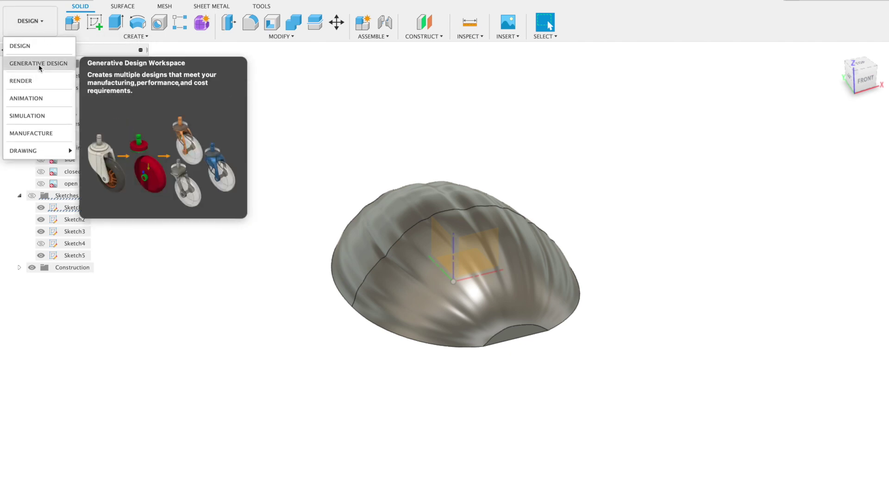
pyautogui.click(37, 134)
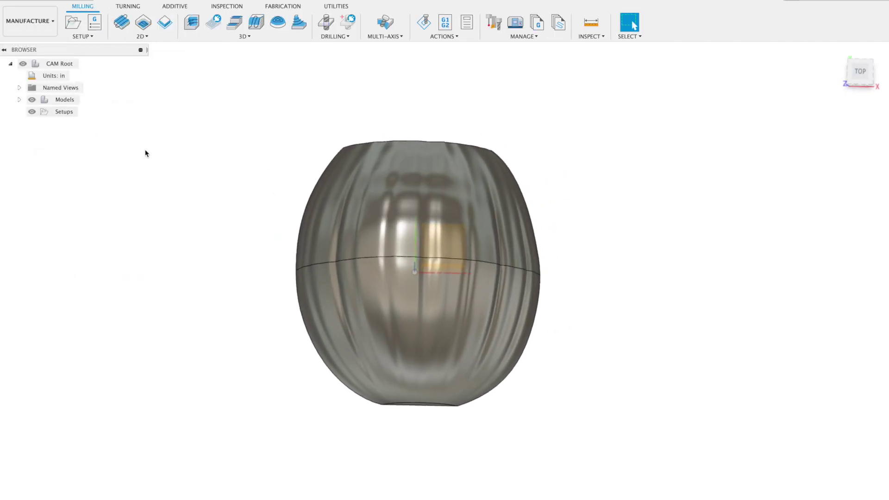
pyautogui.click(74, 23)
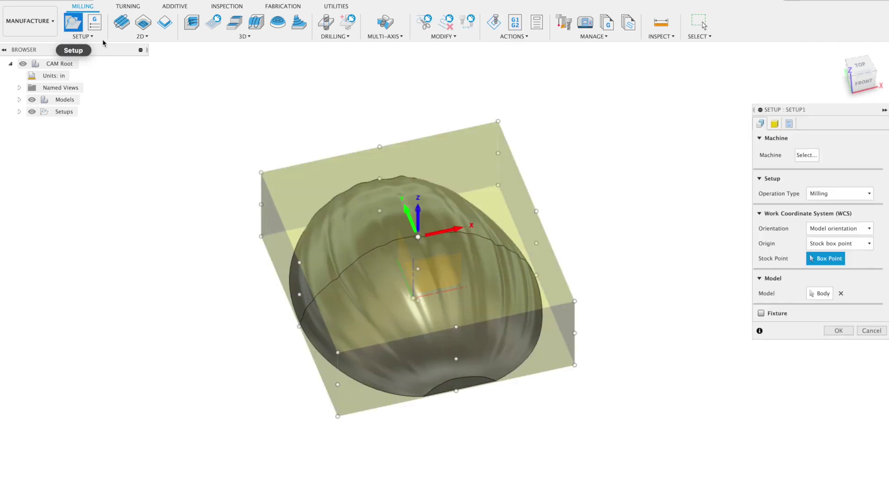
pyautogui.click(774, 124)
pyautogui.click(869, 154)
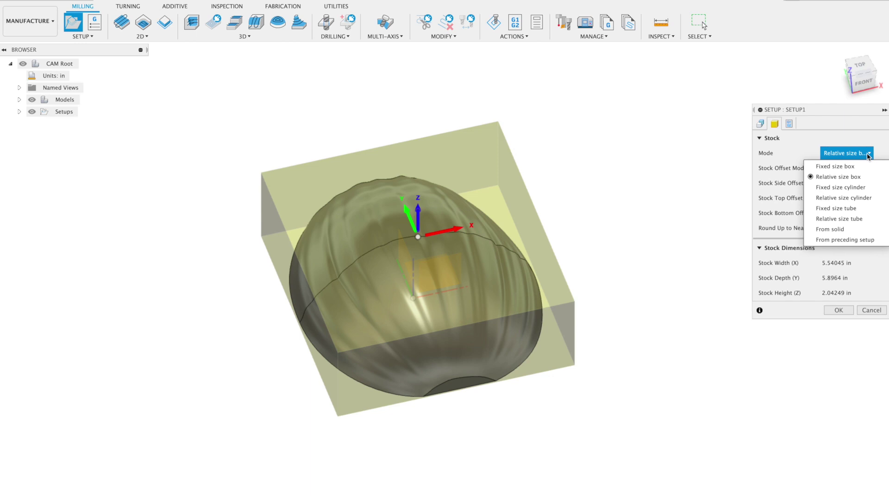
pyautogui.click(848, 229)
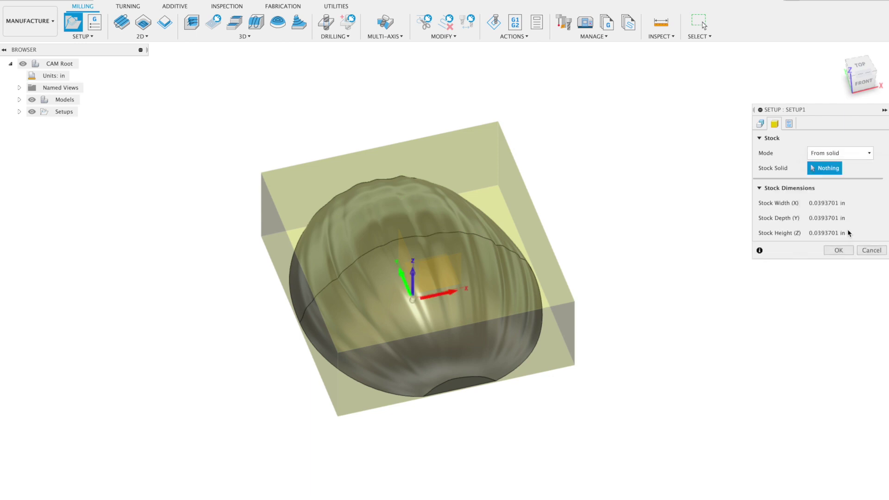
pyautogui.click(509, 264)
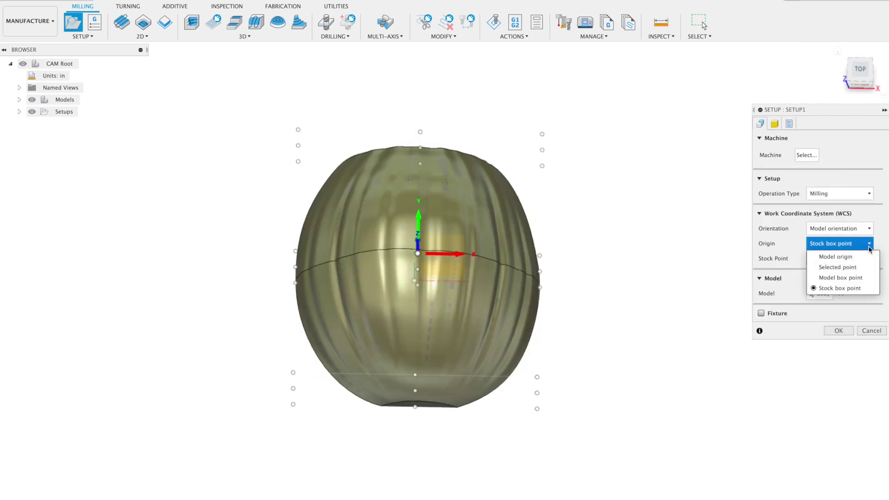
pyautogui.click(838, 267)
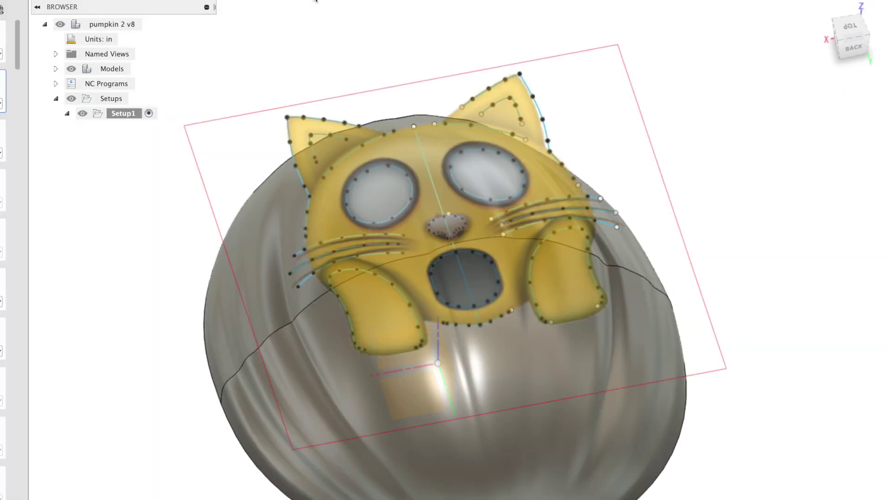
# Add a 3D Project toolpath to Setup1 using tool #6.
pyautogui.click(316, 1)
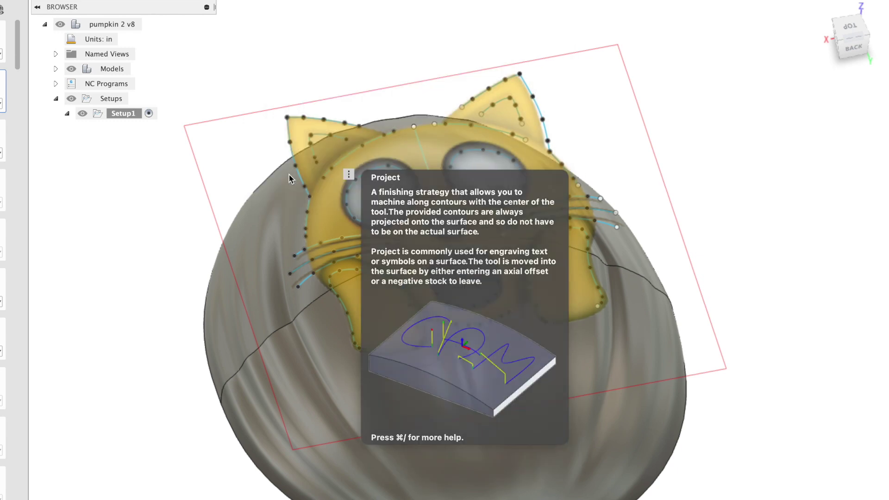
pyautogui.click(279, 173)
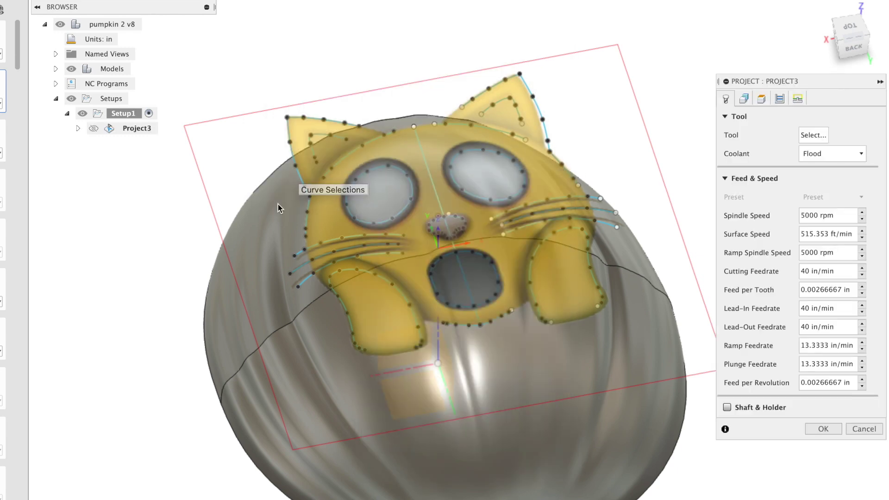
pyautogui.click(816, 135)
pyautogui.click(123, 83)
pyautogui.click(645, 489)
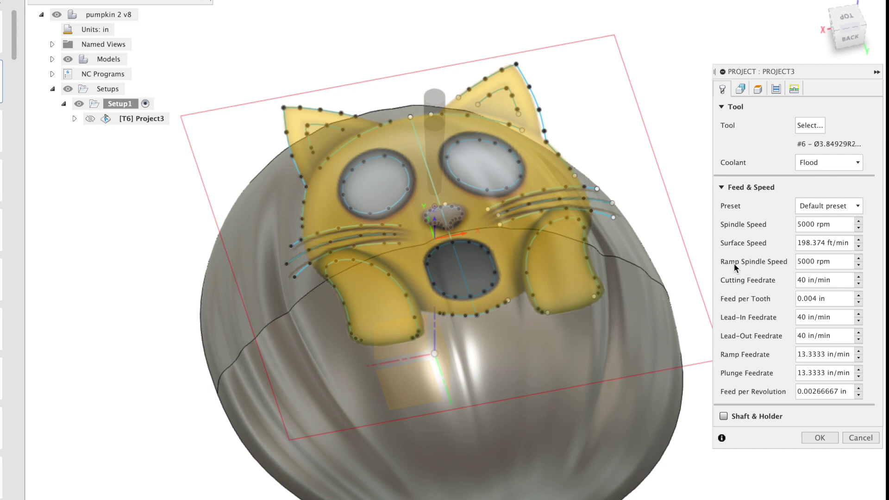
pyautogui.click(740, 88)
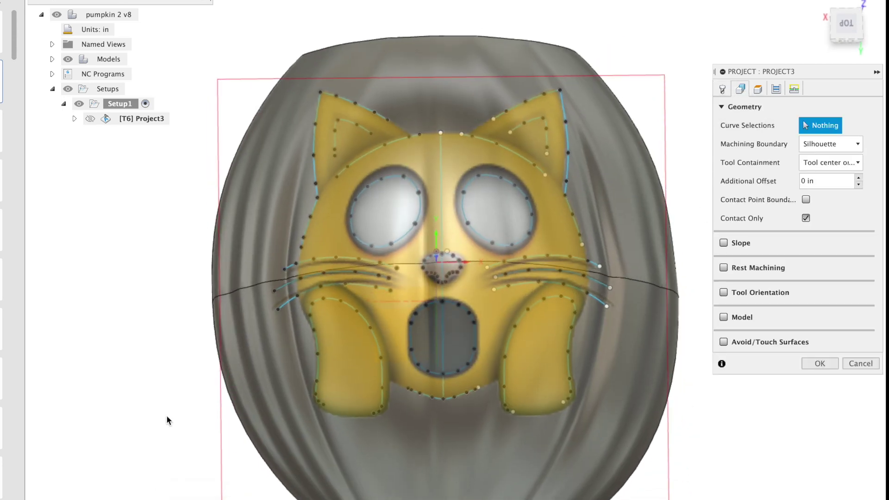
# Select the left head side, left ear edges, head arc and left eye rim as contours.
pyautogui.click(305, 223)
pyautogui.click(314, 168)
pyautogui.click(353, 106)
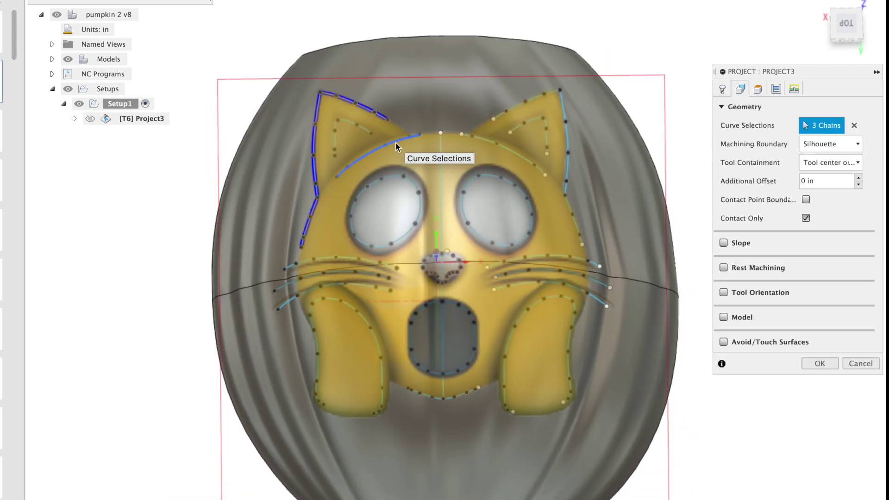
pyautogui.click(396, 143)
pyautogui.click(418, 203)
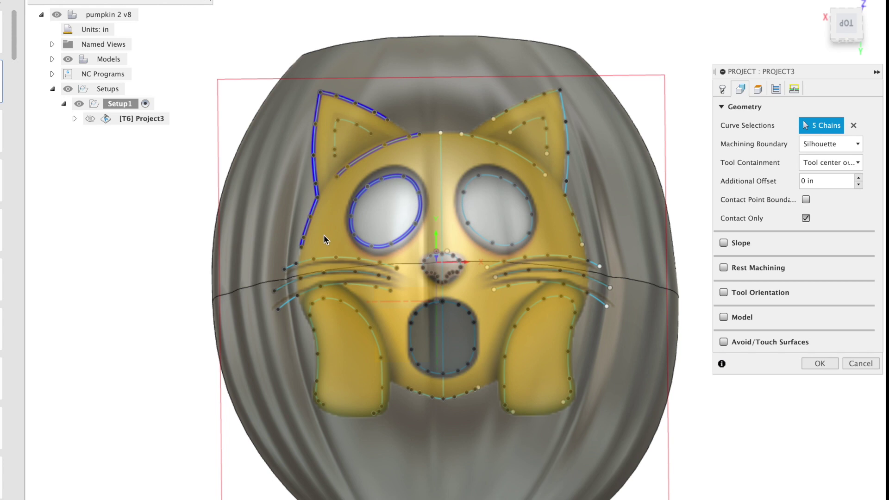
# Add the cheeks, mouth, chin, right ear edge and right eye outline as contours.
pyautogui.click(311, 317)
pyautogui.click(412, 334)
pyautogui.click(437, 399)
pyautogui.click(507, 352)
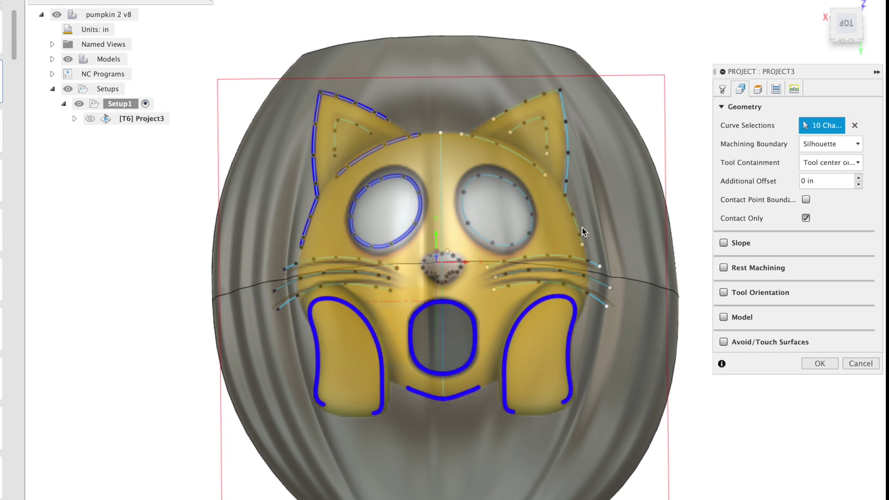
pyautogui.click(568, 167)
pyautogui.click(493, 174)
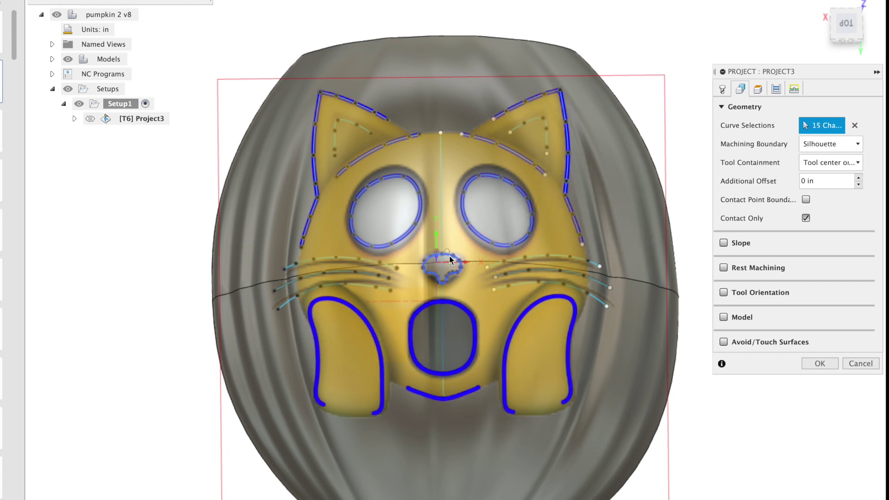
pyautogui.click(777, 88)
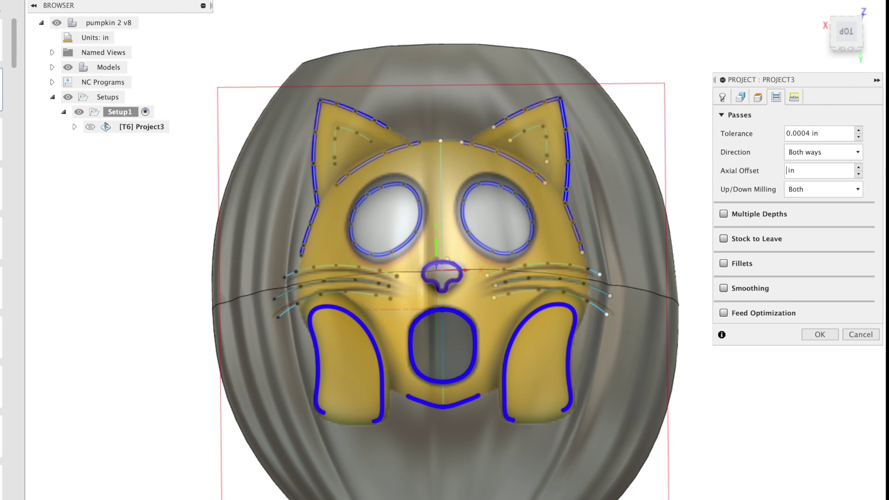
# Give Project3 a -0.9 in axial offset and generate the toolpath.
pyautogui.write('-0.9')
pyautogui.click(819, 337)
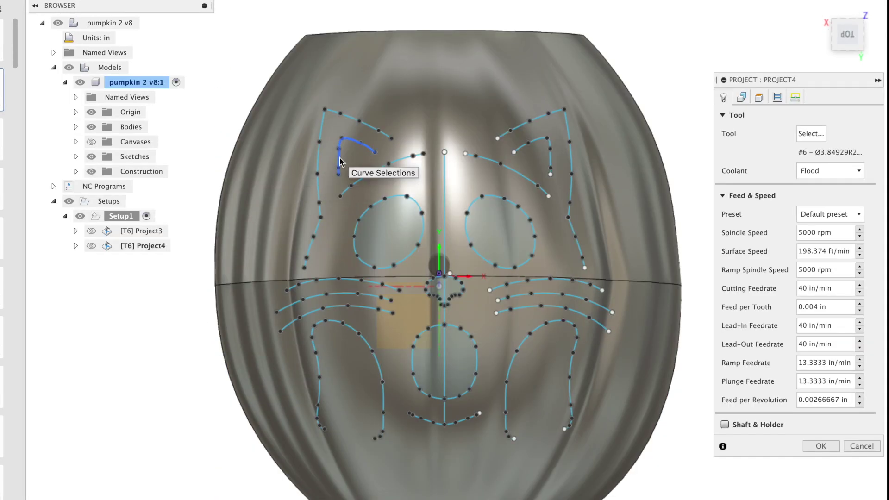
pyautogui.click(339, 158)
# Generate Project4 along the inner-ear curves and five whiskers at -0.25 in axial offset.
pyautogui.click(531, 142)
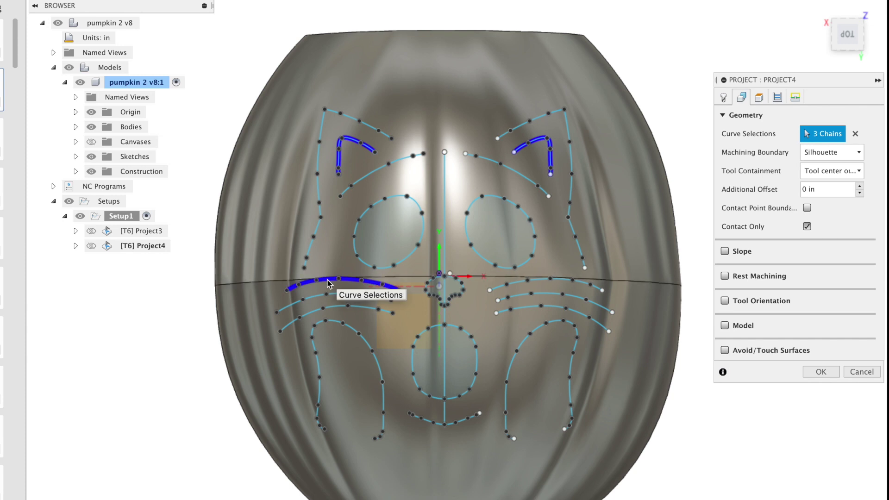
pyautogui.click(330, 294)
pyautogui.click(336, 307)
pyautogui.click(526, 309)
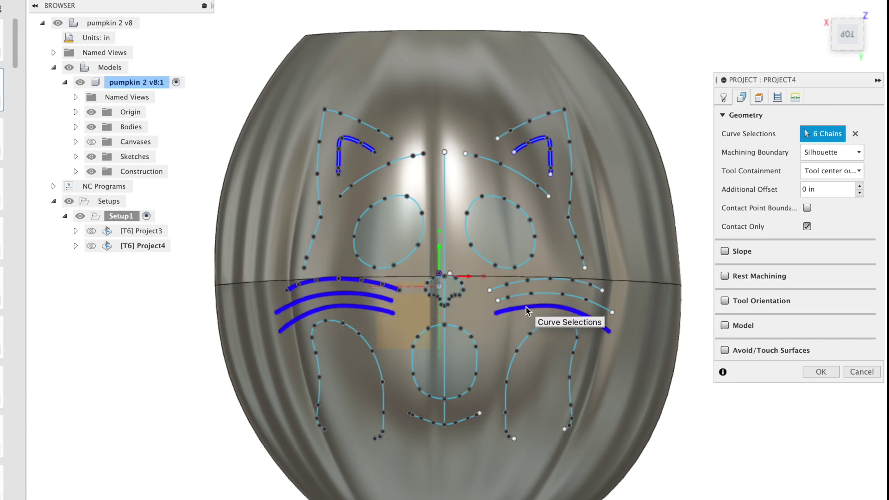
pyautogui.click(524, 296)
pyautogui.click(528, 281)
pyautogui.click(778, 97)
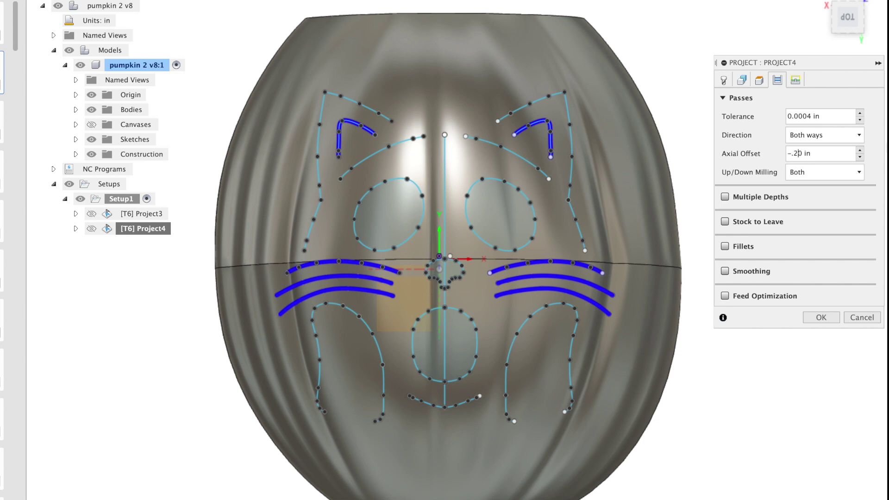
pyautogui.click(819, 318)
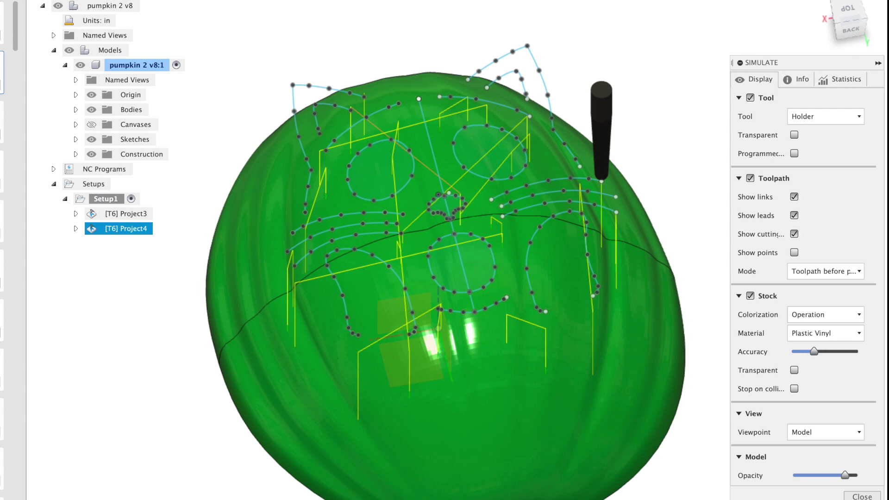